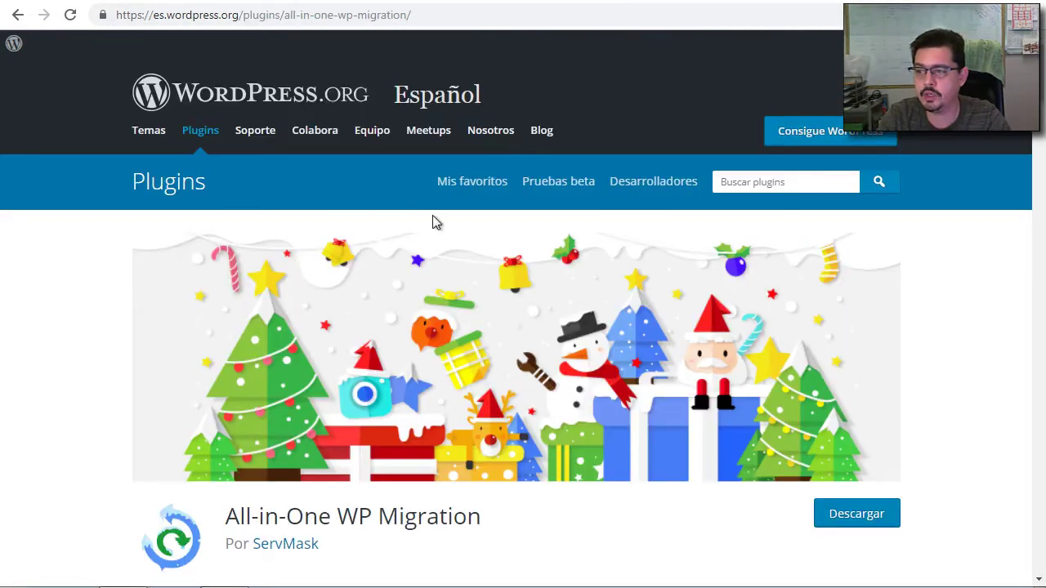
# Review the description and version details of All-in-One WP Migration on its WordPress.org plugin page.
pyautogui.scroll(-1, 433, 223)
pyautogui.scroll(-3, 535, 448)
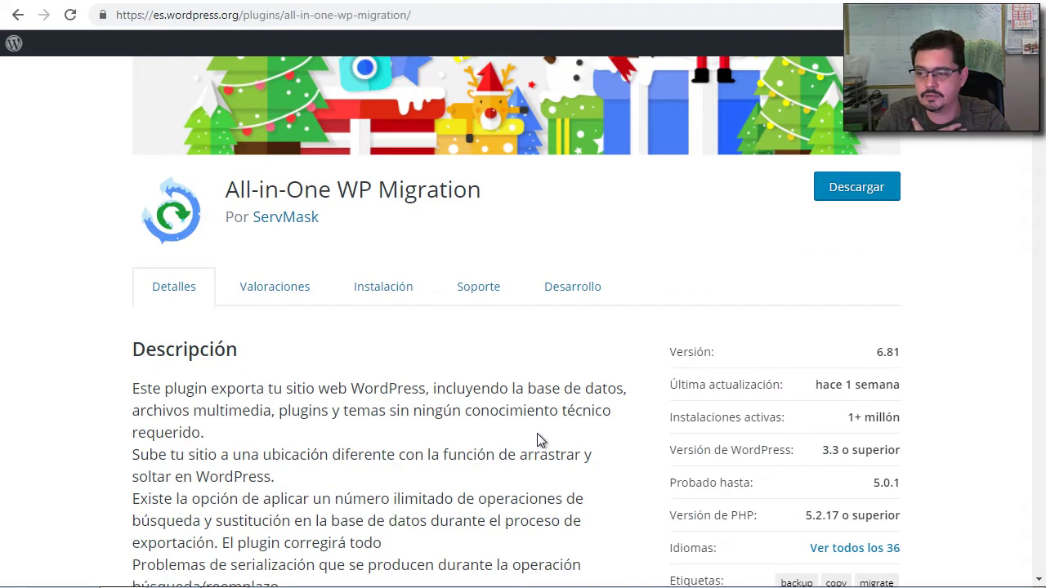
pyautogui.scroll(-2, 526, 417)
pyautogui.scroll(5, 526, 423)
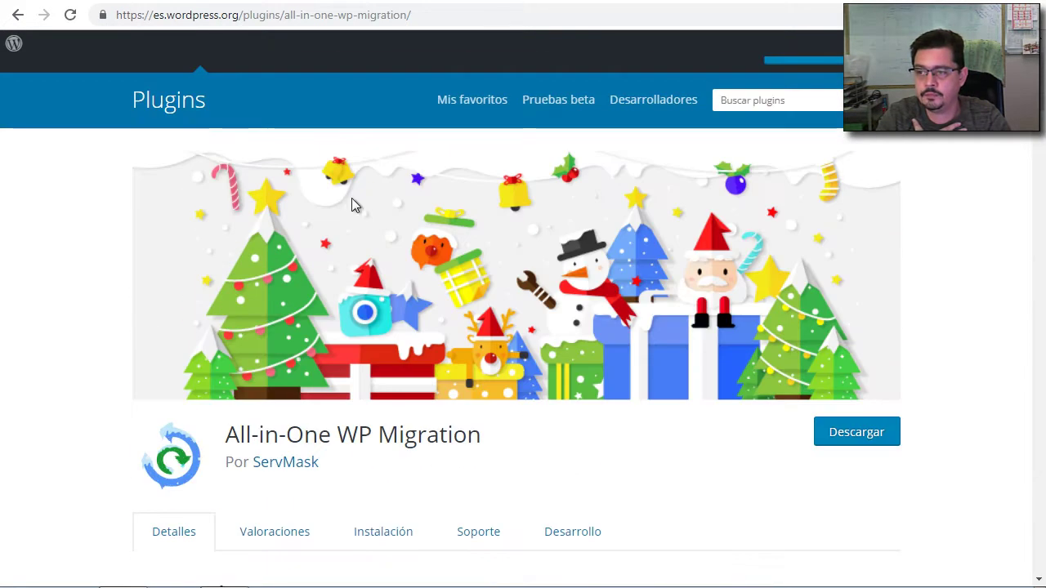
pyautogui.scroll(-3, 448, 378)
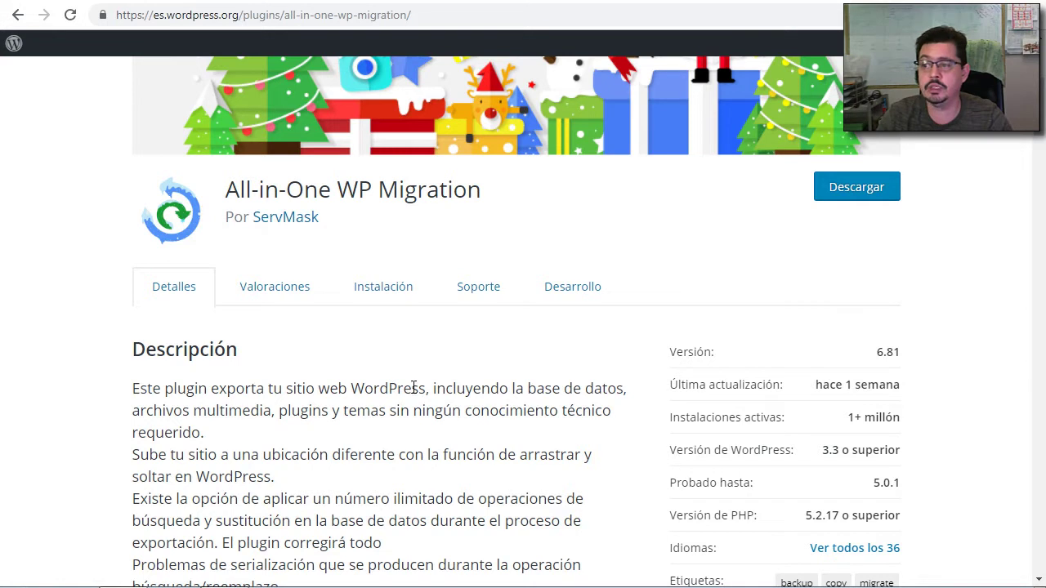
# In the exprimewp.com dashboard, search the available plugins for "All in one", and install and activate All-in-One WP Migration.
pyautogui.click(448, 1)
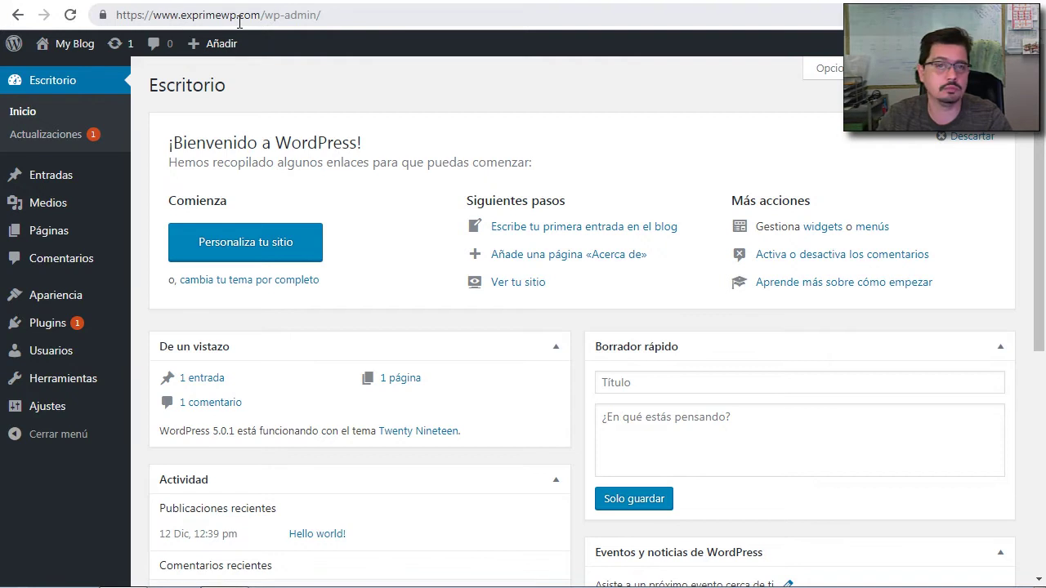
pyautogui.click(174, 348)
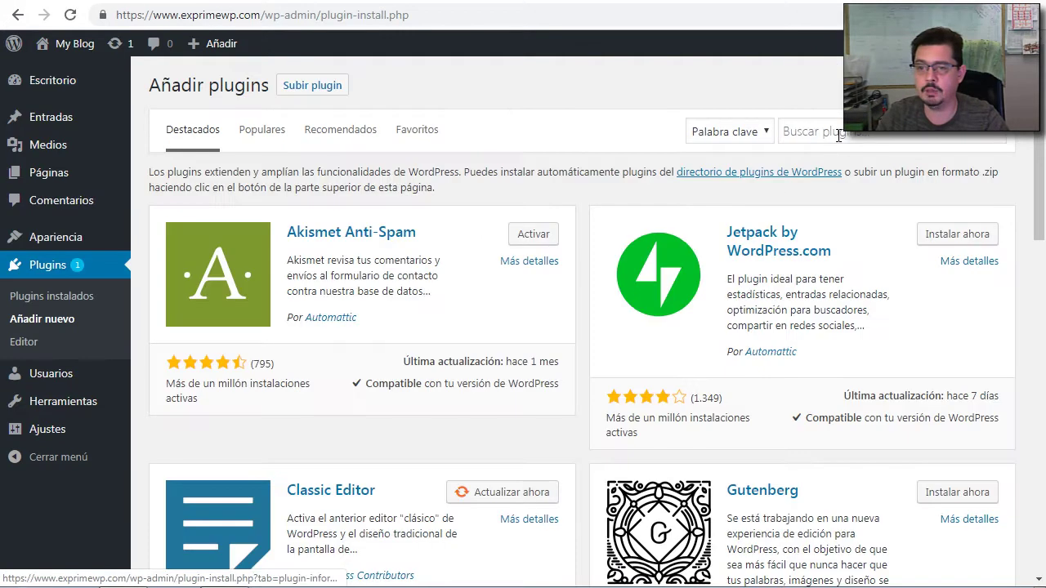
pyautogui.click(839, 133)
pyautogui.write('A')
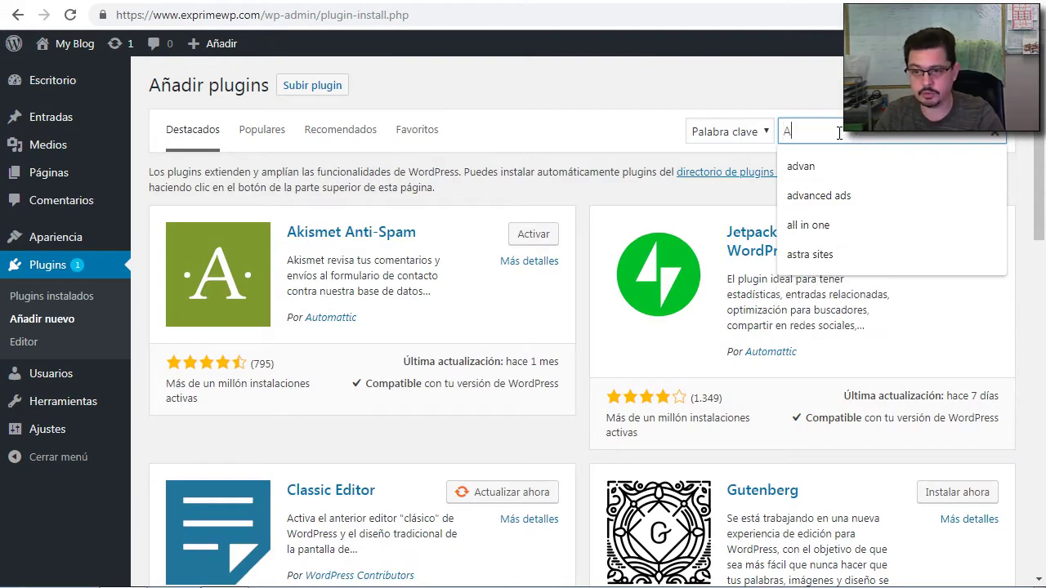
pyautogui.write('ll in one')
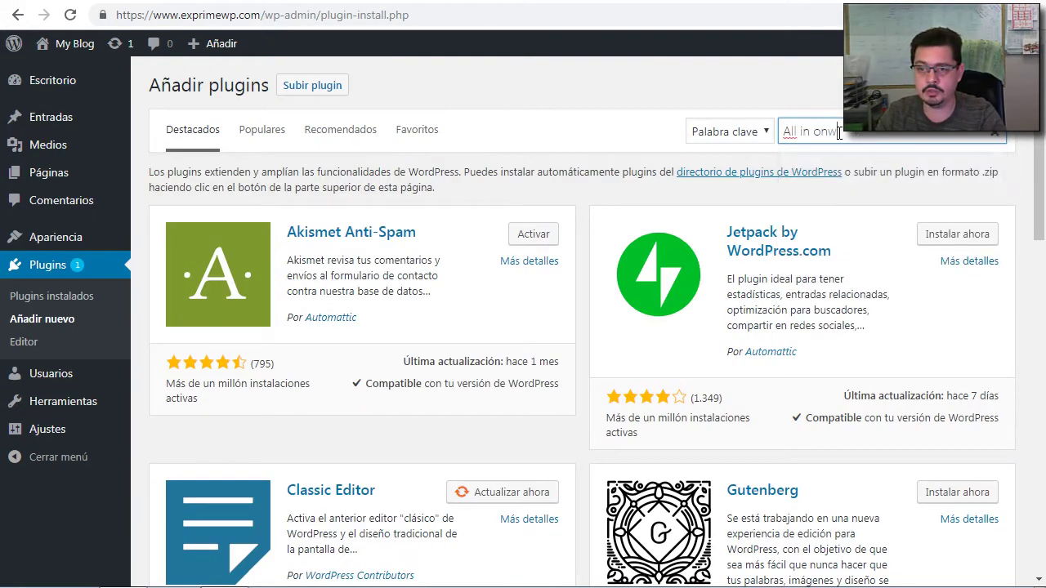
pyautogui.press('Return')
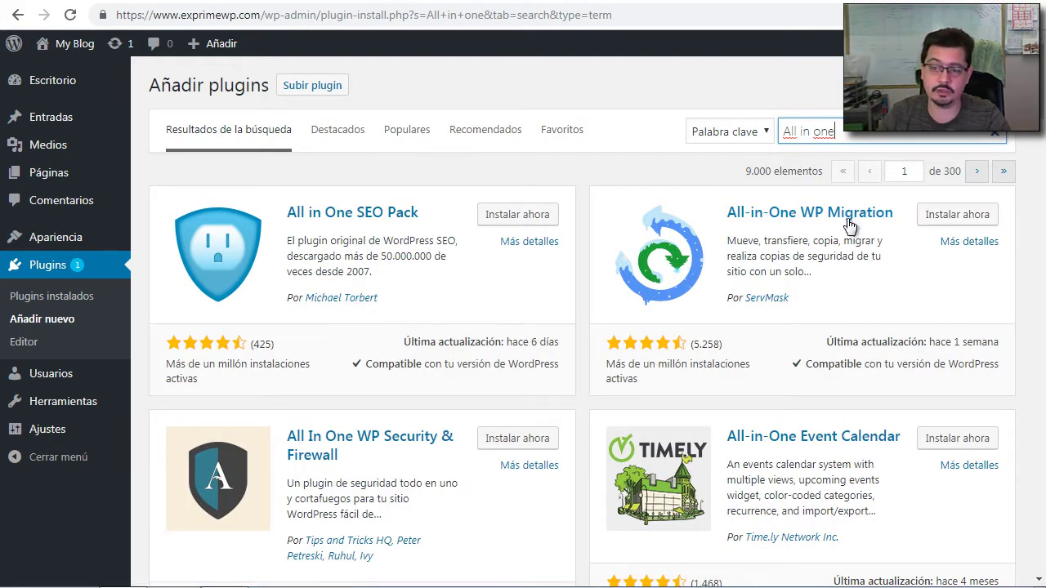
pyautogui.click(958, 215)
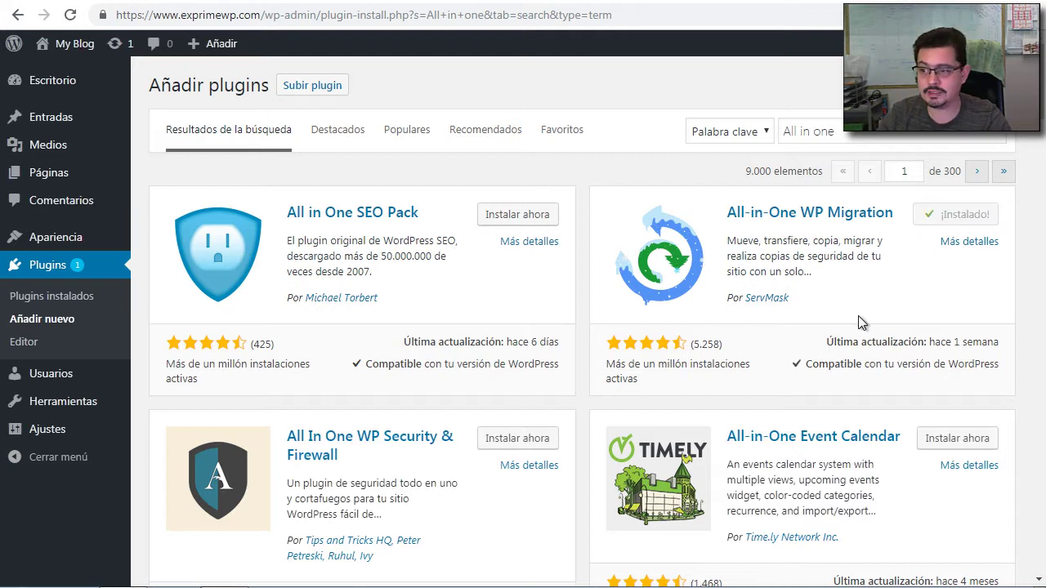
pyautogui.click(972, 214)
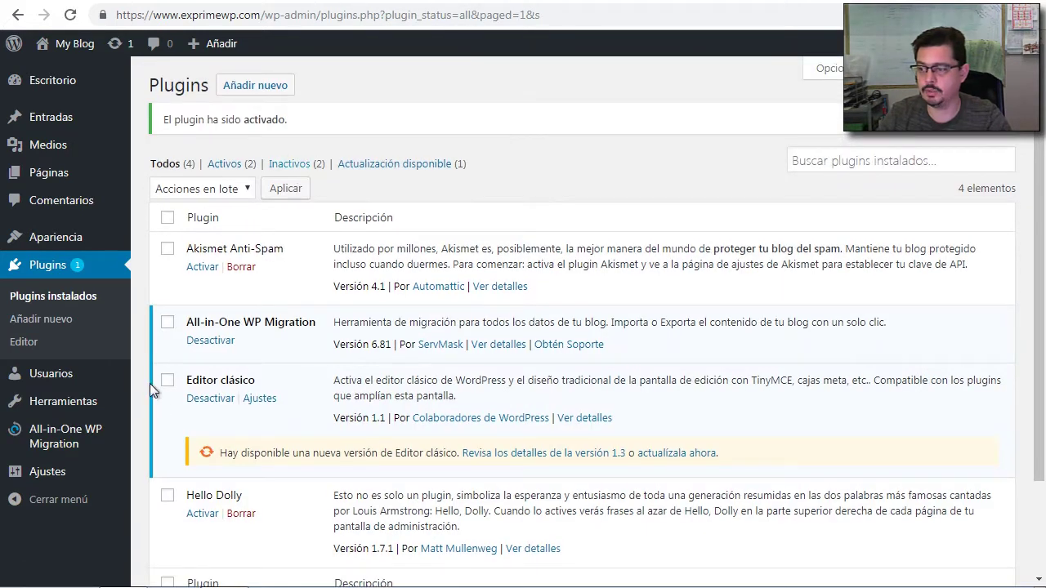
# Look at All-in-One WP Migration's backups page and import page, examining the import sources and the maximum upload file size.
pyautogui.moveTo(59, 449)
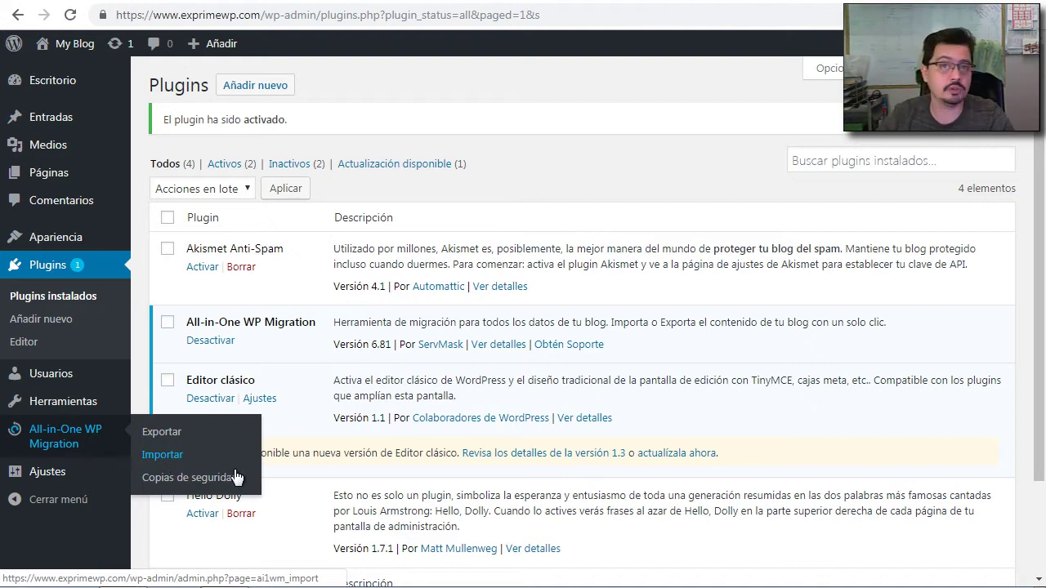
pyautogui.click(192, 482)
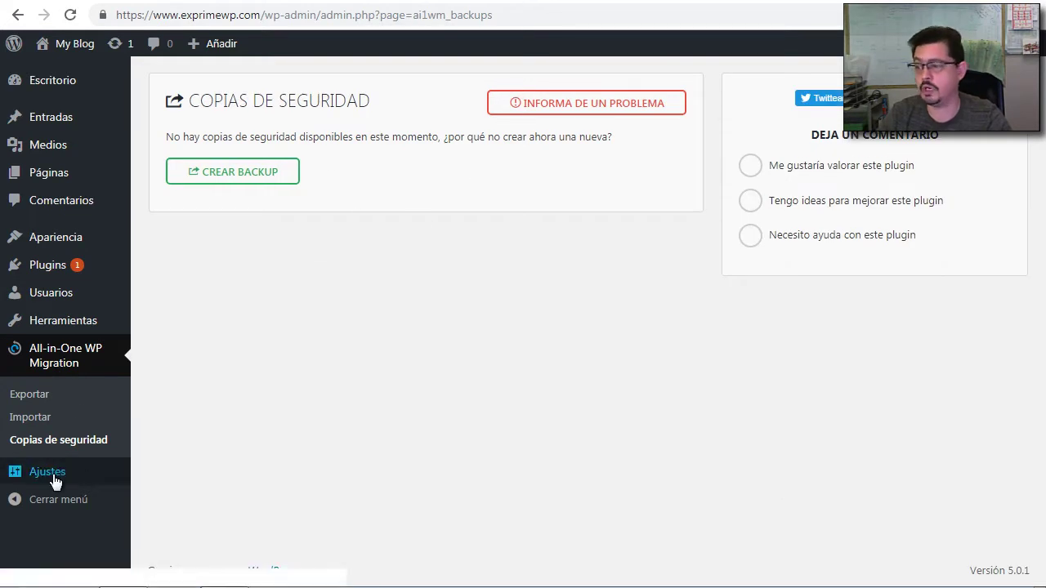
pyautogui.click(31, 419)
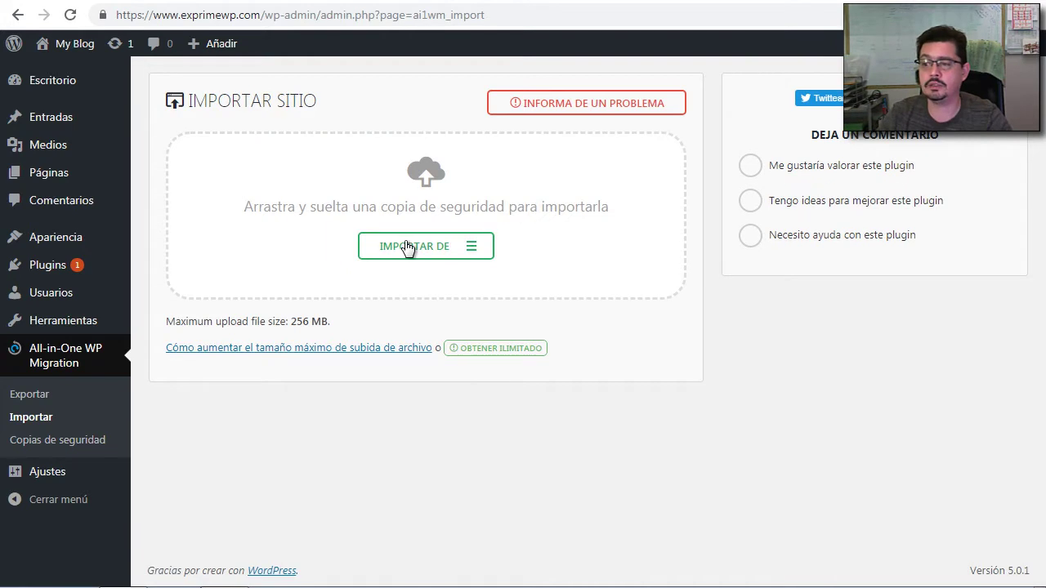
pyautogui.click(455, 251)
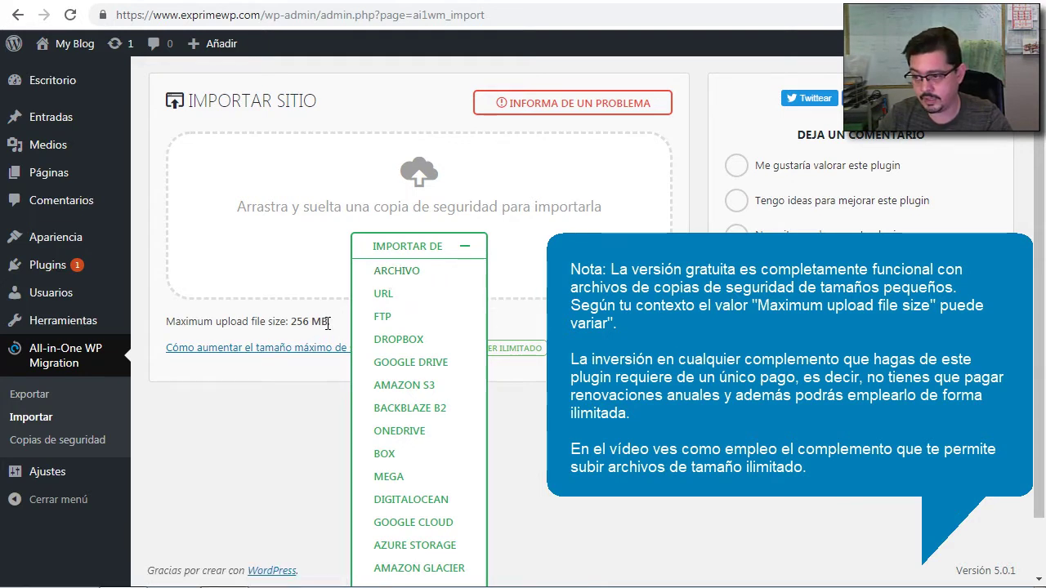
pyautogui.moveTo(330, 322); pyautogui.dragTo(302, 321)
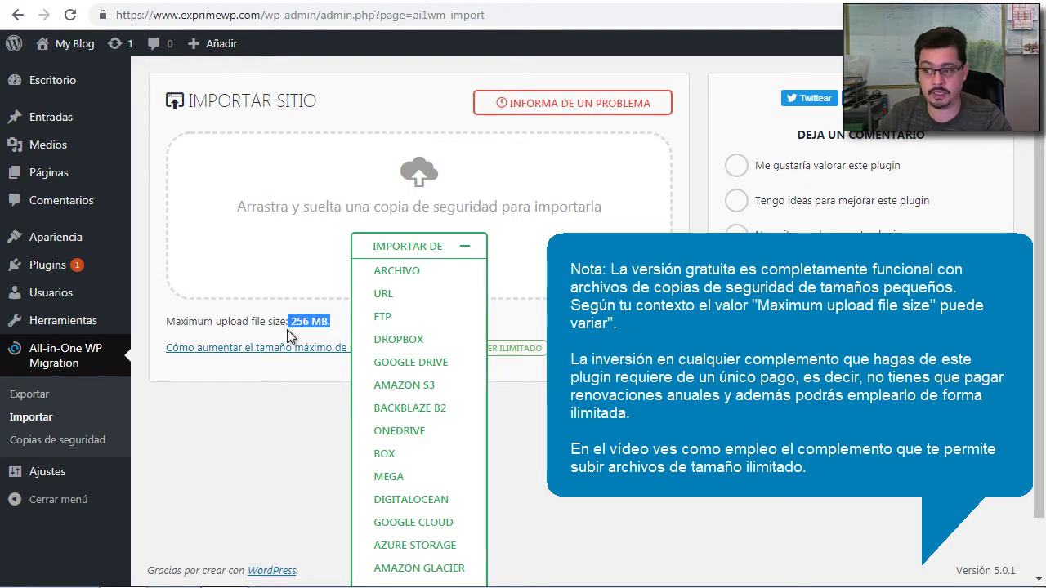
pyautogui.click(467, 248)
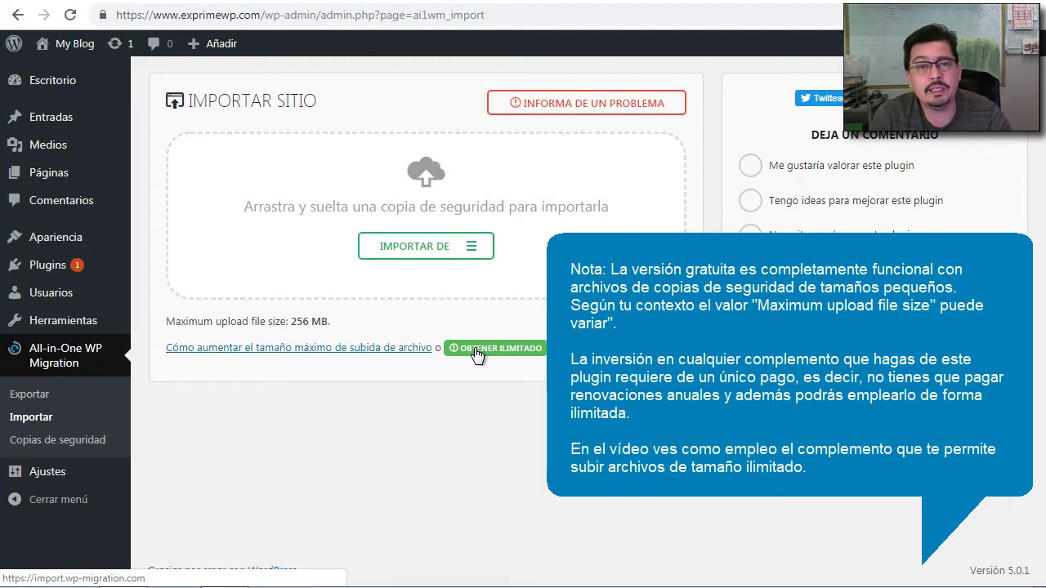
pyautogui.click(435, 245)
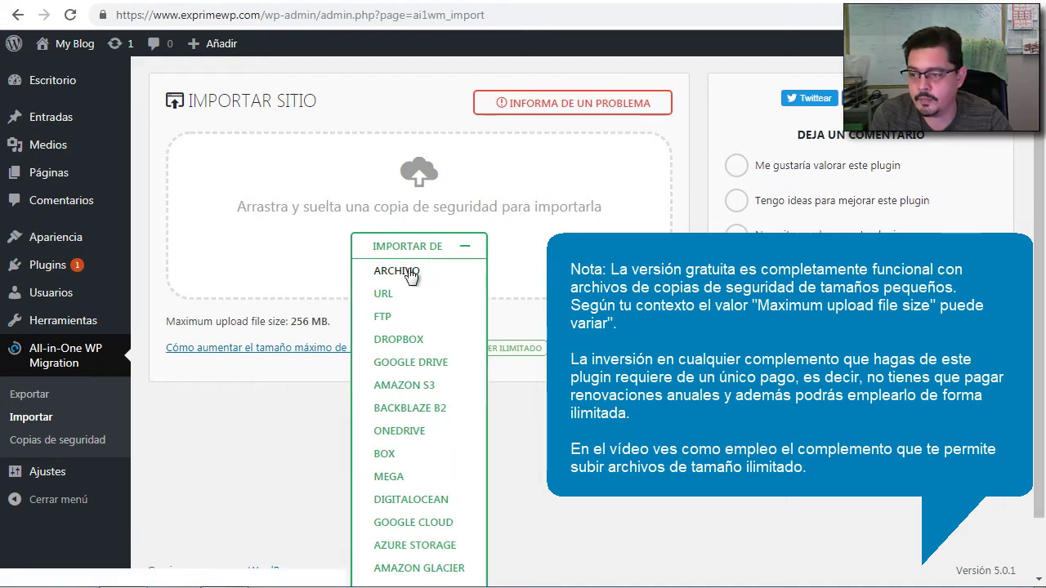
pyautogui.click(397, 270)
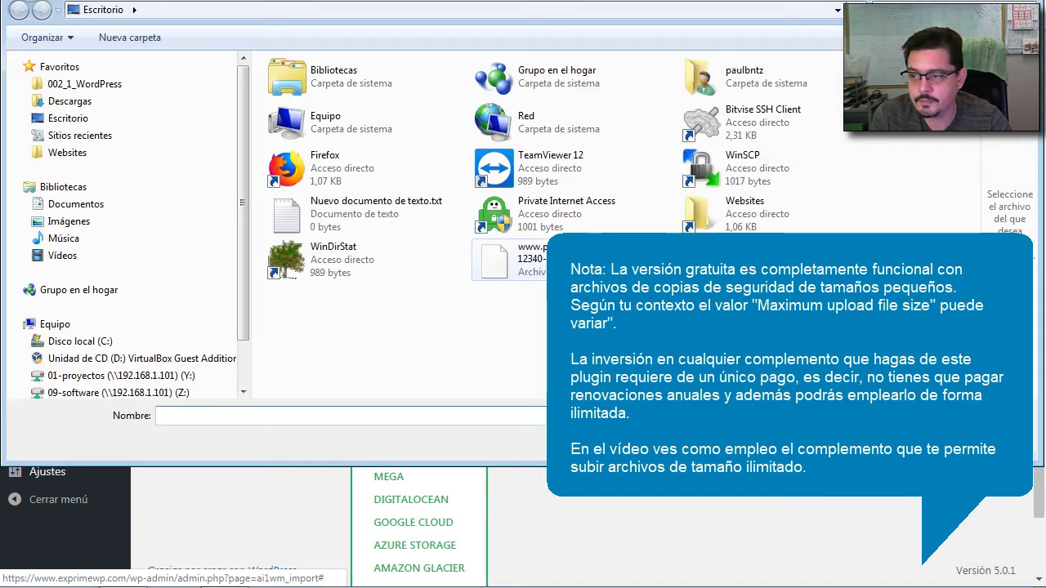
pyautogui.click(94, 101)
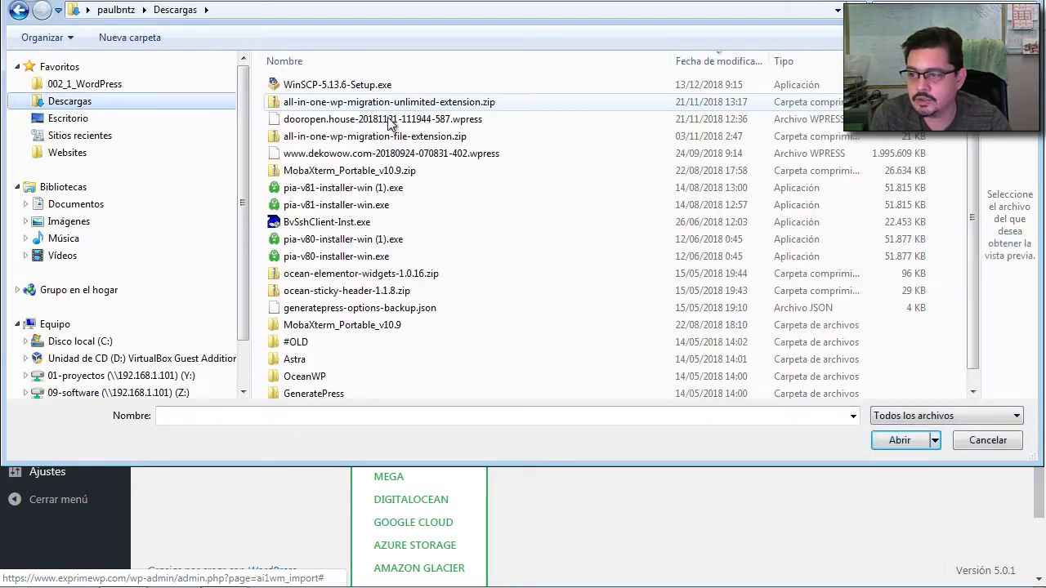
pyautogui.click(351, 156)
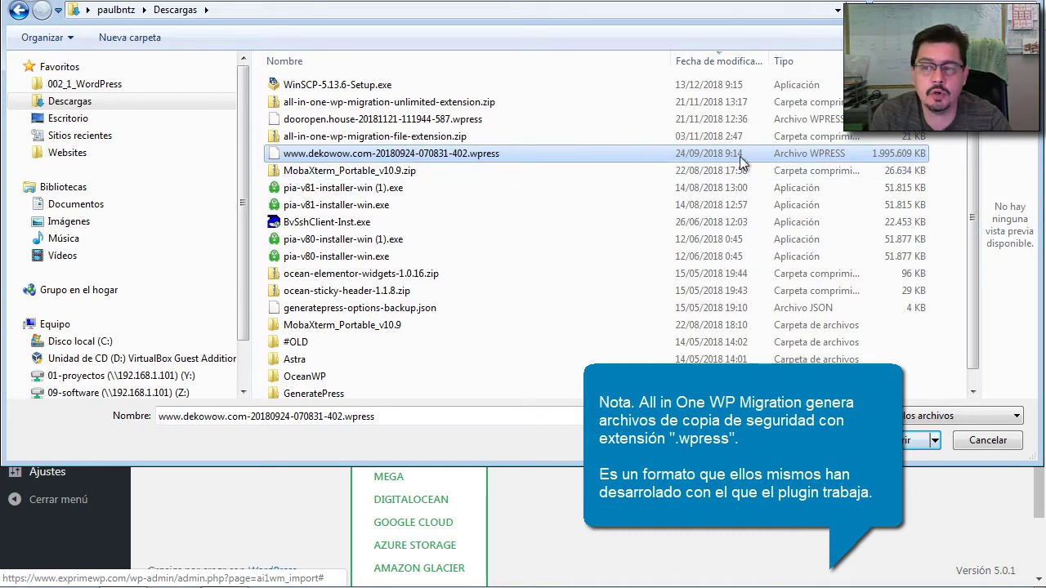
pyautogui.click(899, 440)
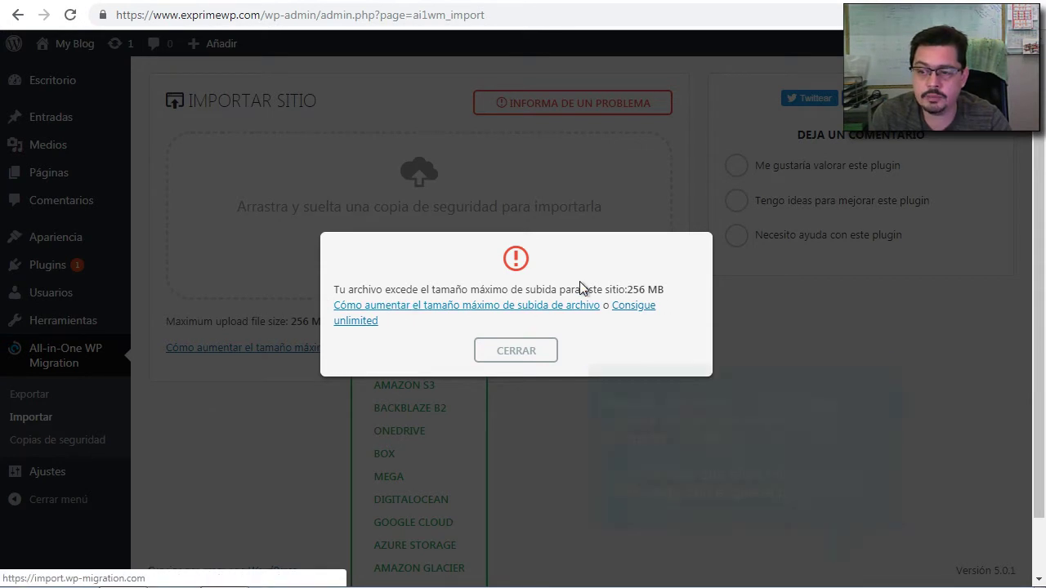
# Read the help article on increasing the maximum upload file size in WordPress, and close it and the upload error message.
pyautogui.click(433, 314)
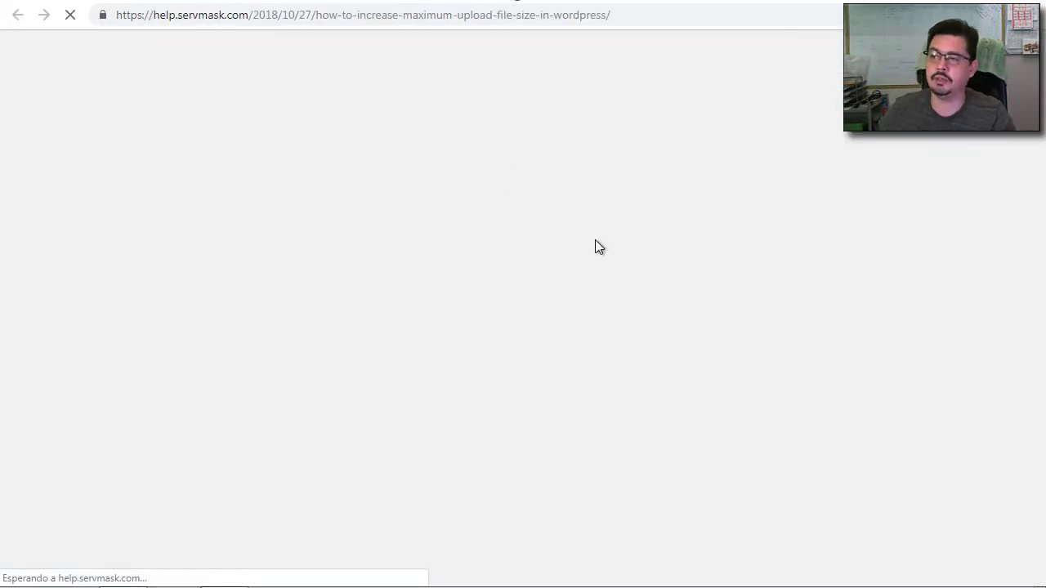
pyautogui.scroll(-3, 547, 266)
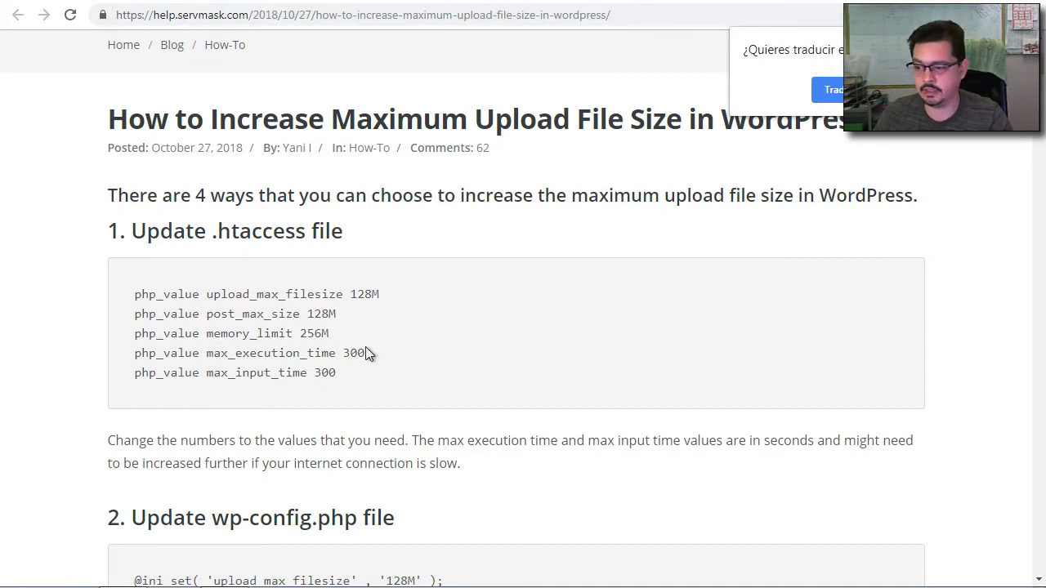
pyautogui.scroll(-4, 366, 347)
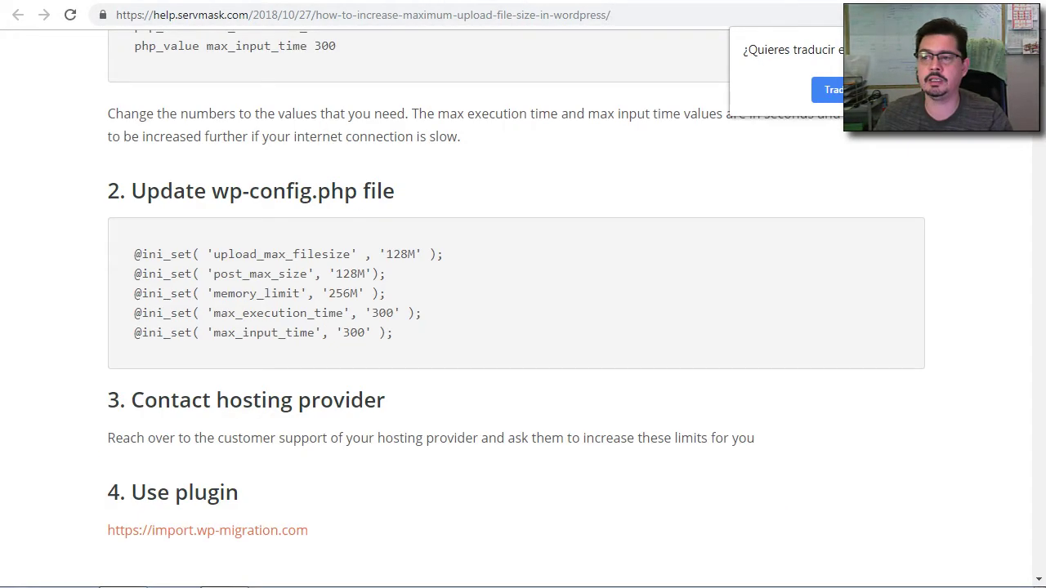
pyautogui.hotkey('ctrl', 'w')
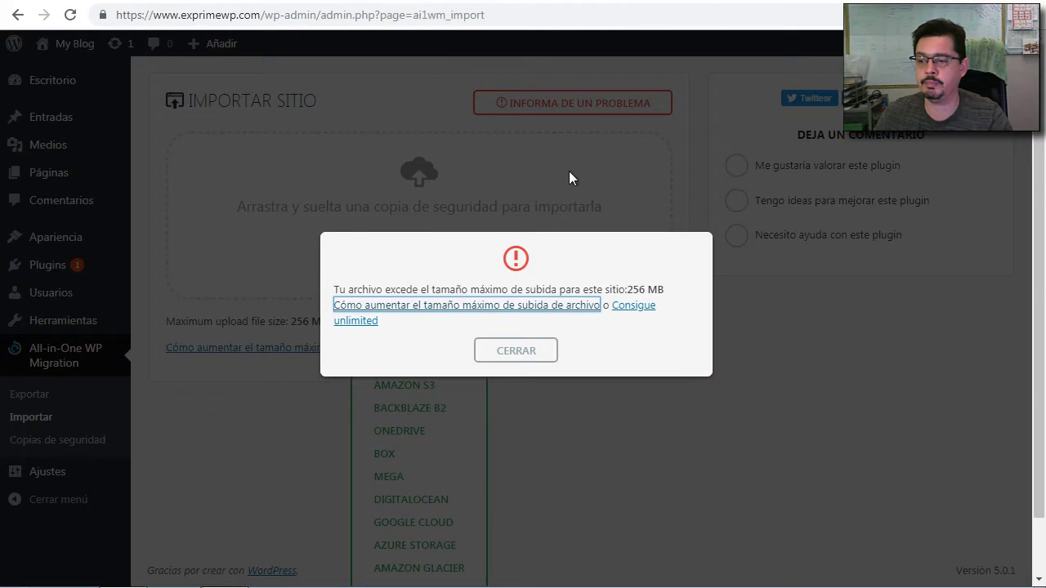
pyautogui.click(513, 353)
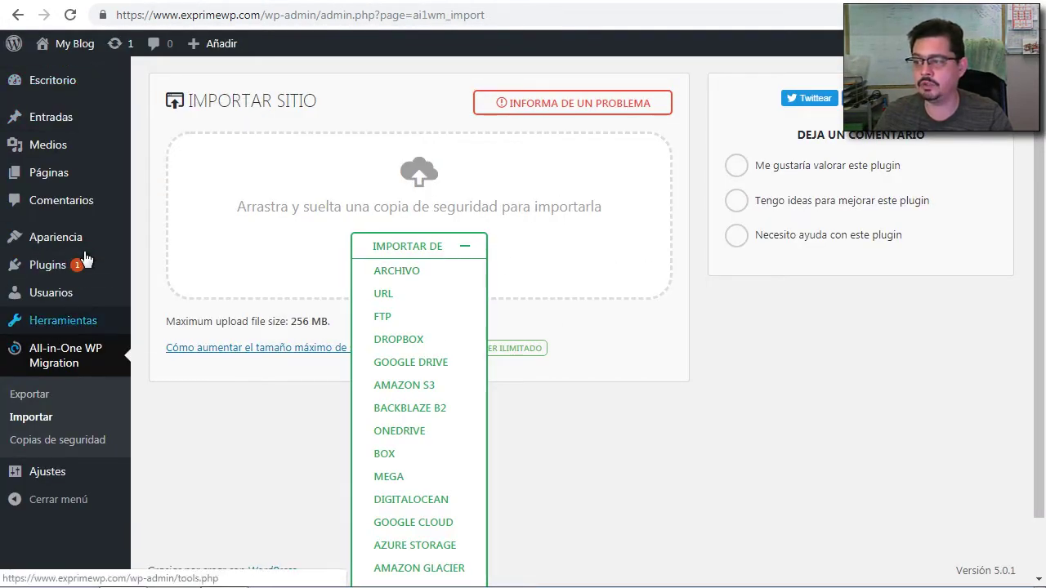
# Upload all-in-one-wp-migration-unlimited-extension.zip from the Descargas folder as a new plugin, install it and activate it.
pyautogui.moveTo(57, 267)
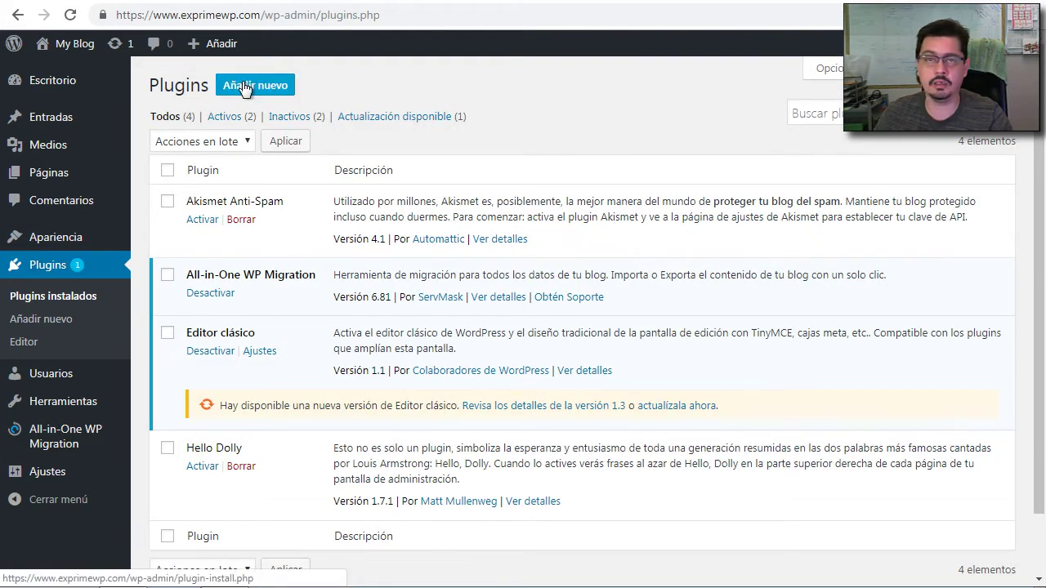
pyautogui.click(245, 87)
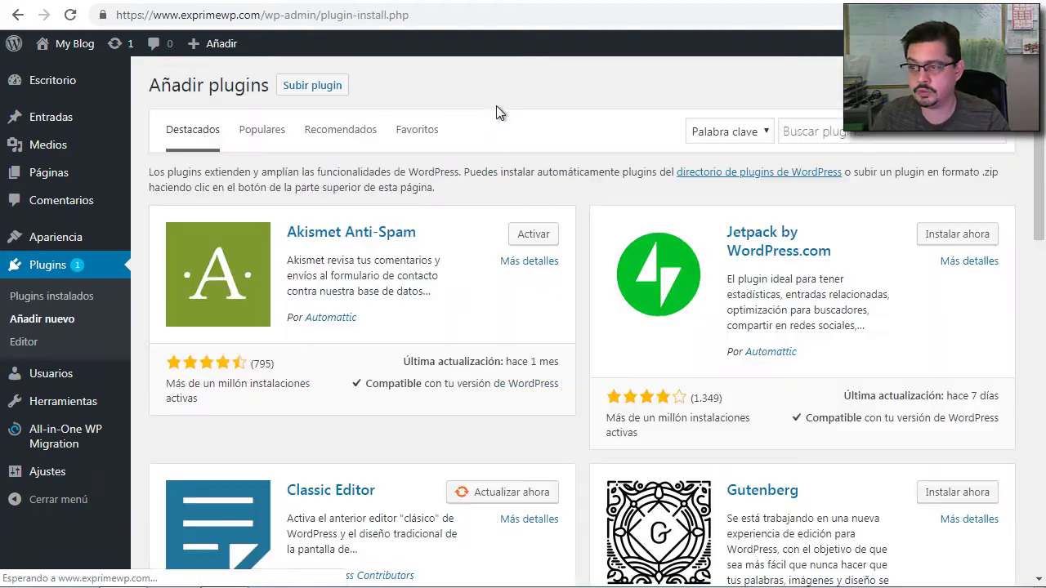
pyautogui.click(312, 85)
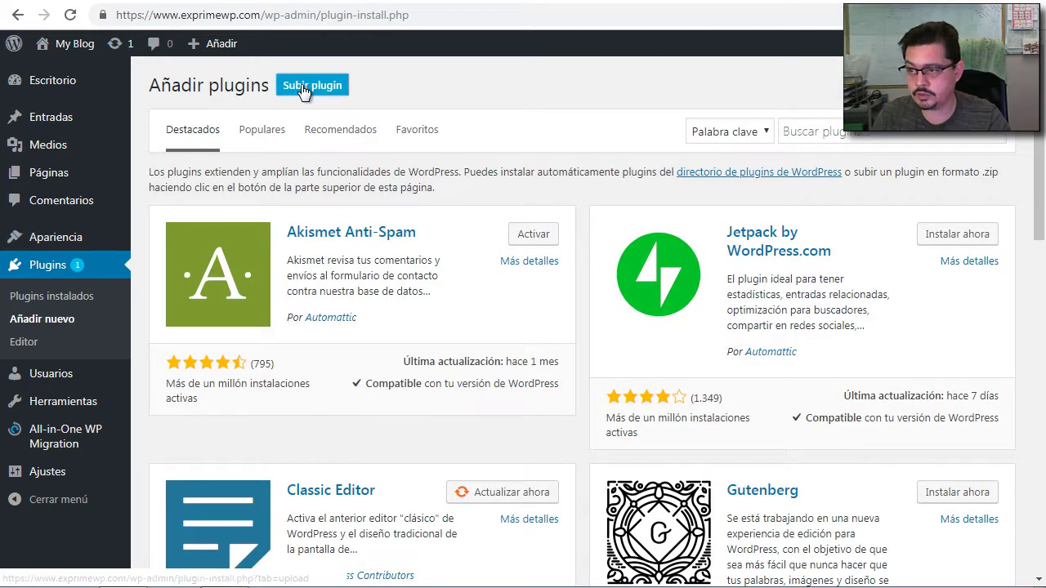
pyautogui.click(513, 233)
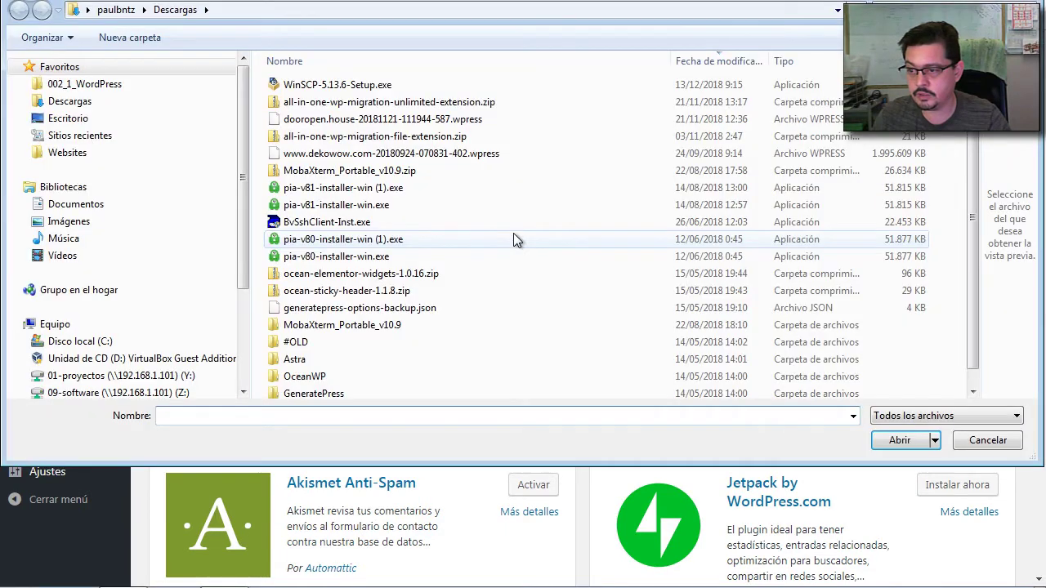
pyautogui.click(372, 103)
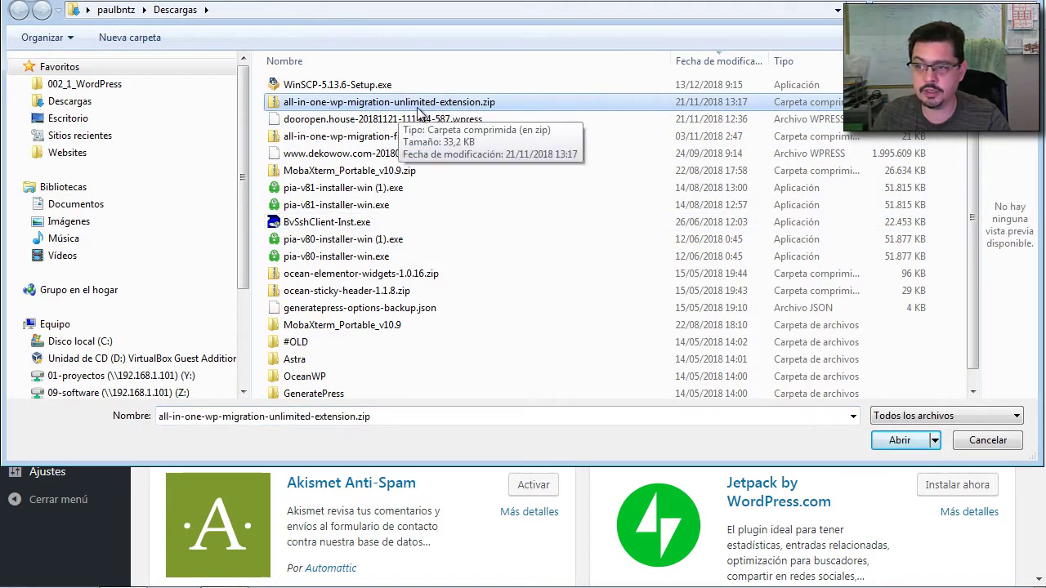
pyautogui.click(899, 439)
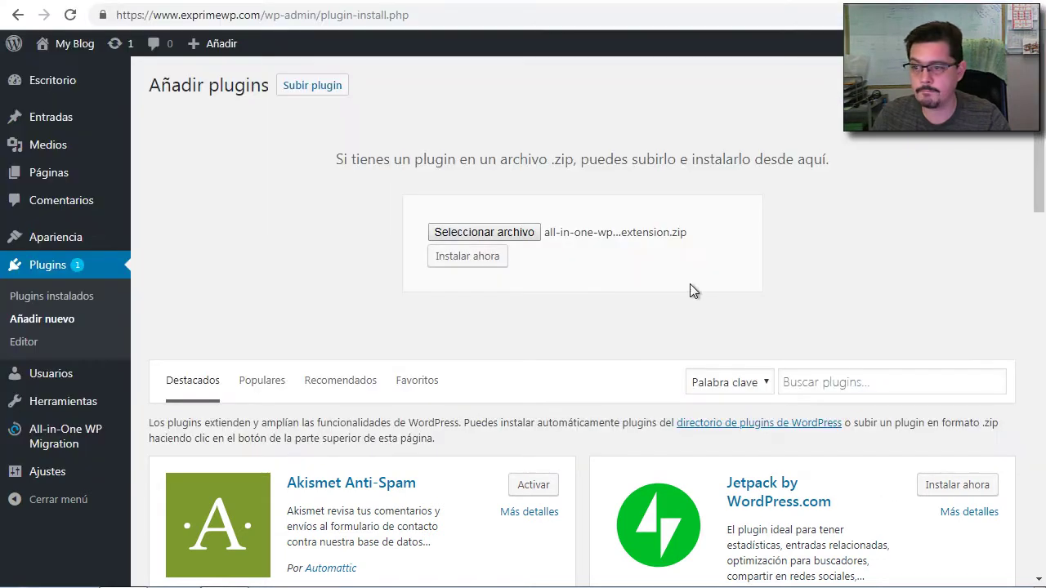
pyautogui.click(452, 259)
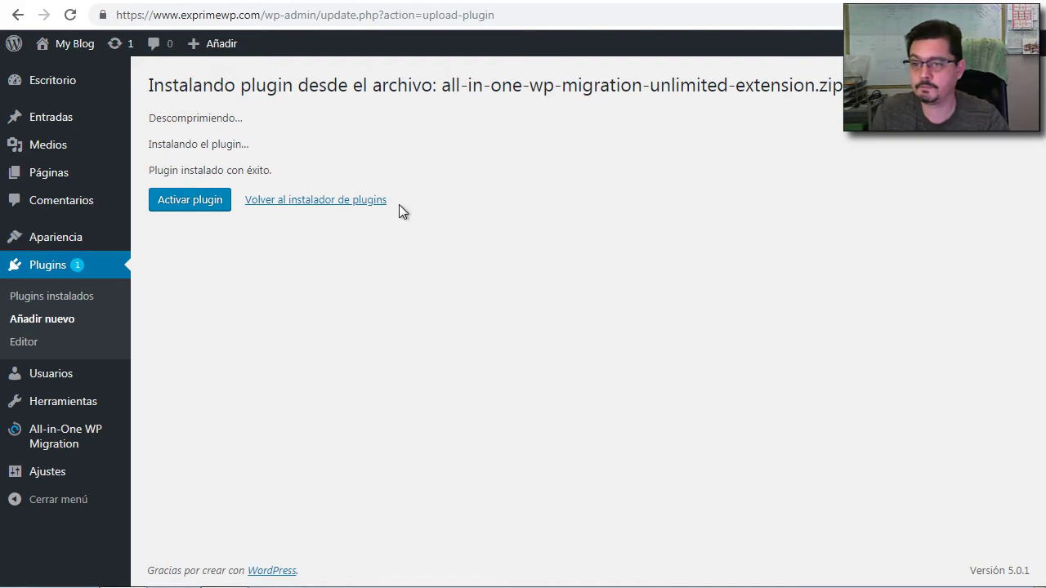
pyautogui.click(194, 200)
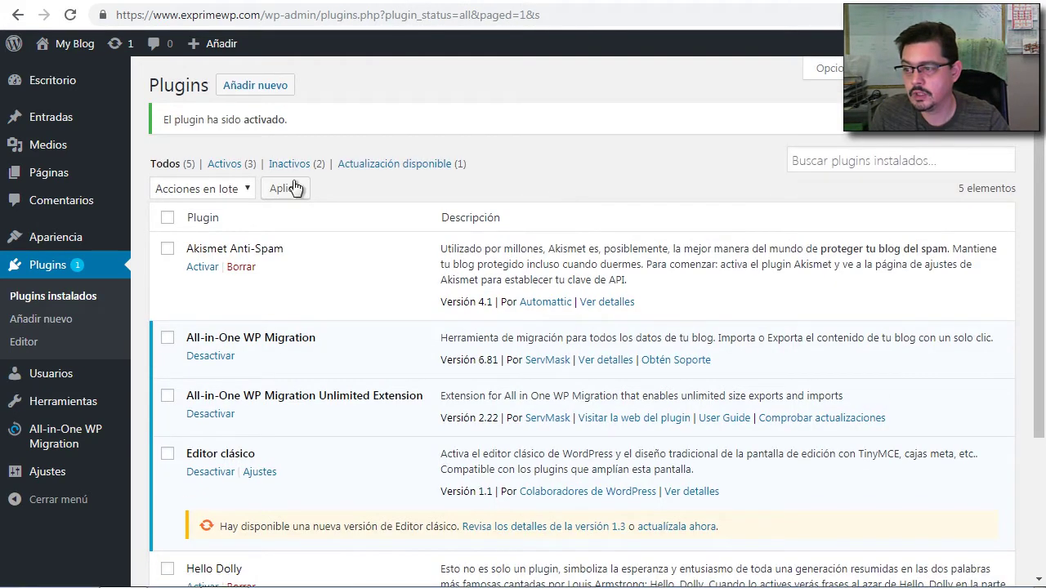
pyautogui.scroll(-3, 350, 295)
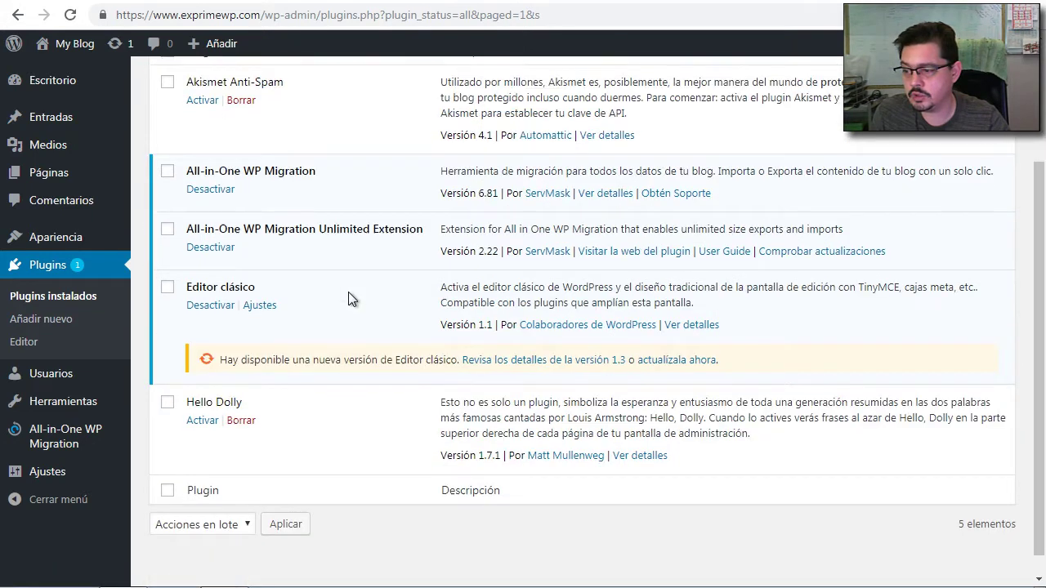
# Read the description of the All-in-One WP Migration Unlimited Extension in the list of installed plugins.
pyautogui.scroll(1, 300, 338)
pyautogui.tripleClick(242, 228)
pyautogui.moveTo(424, 287); pyautogui.dragTo(220, 281)
pyautogui.moveTo(843, 287); pyautogui.dragTo(631, 288)
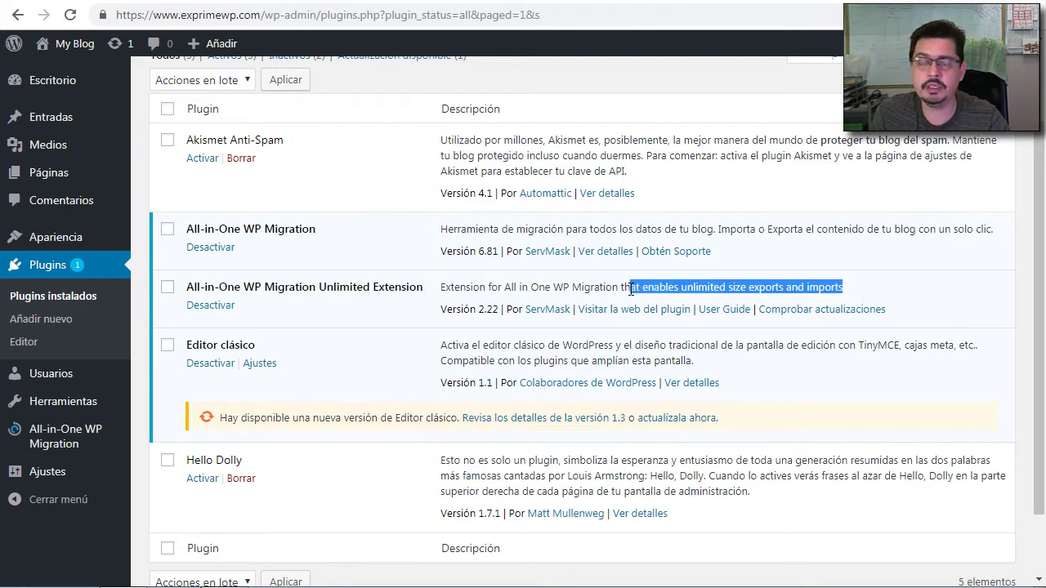
pyautogui.moveTo(532, 290); pyautogui.dragTo(491, 291)
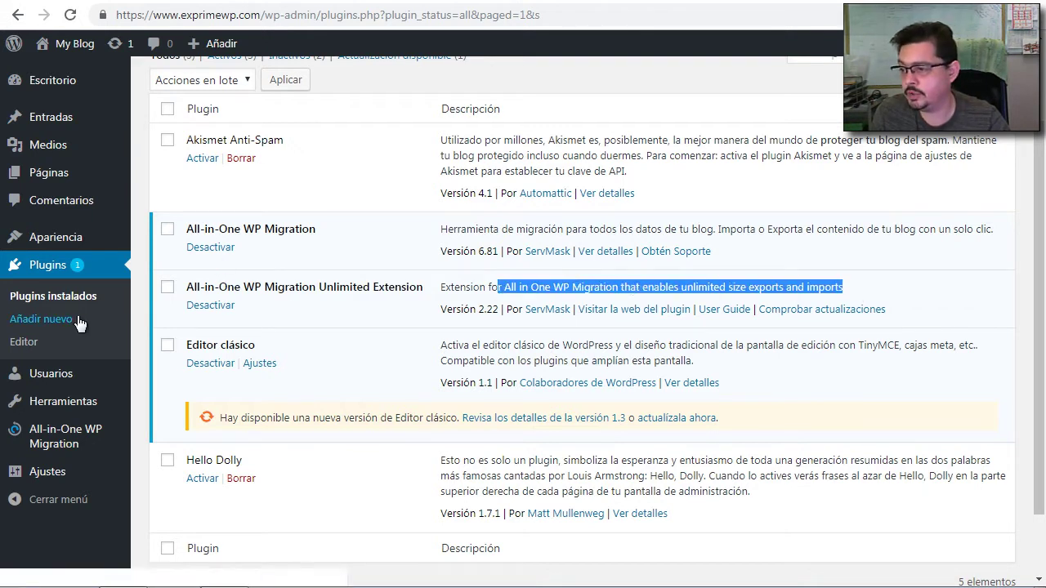
pyautogui.moveTo(64, 433)
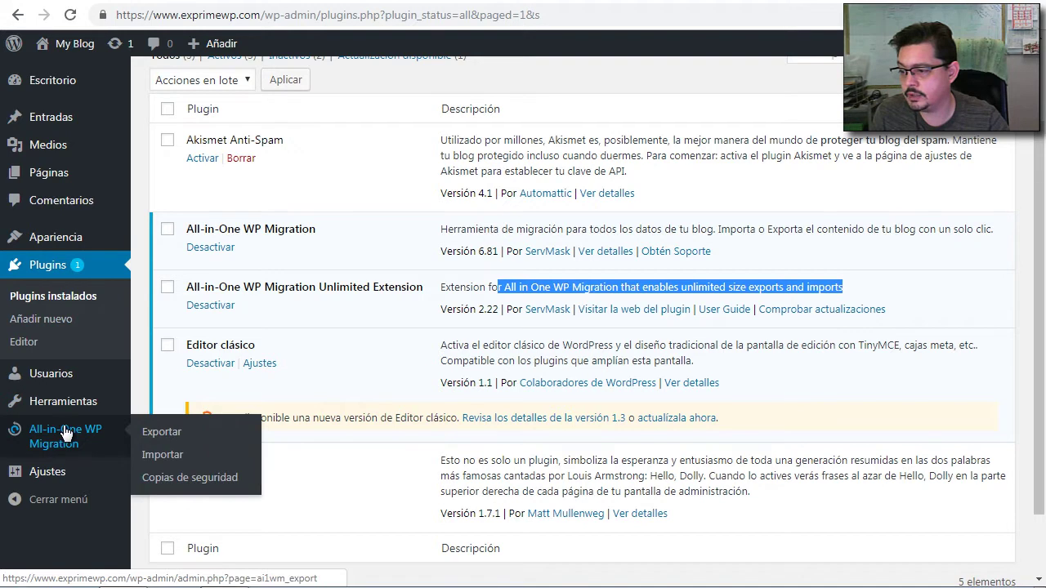
pyautogui.click(163, 454)
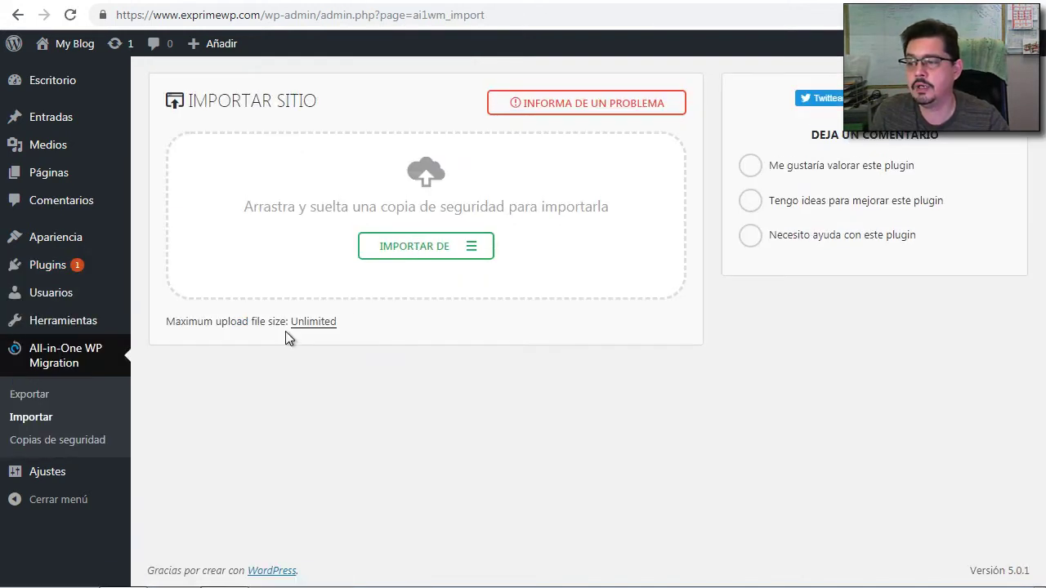
pyautogui.click(434, 253)
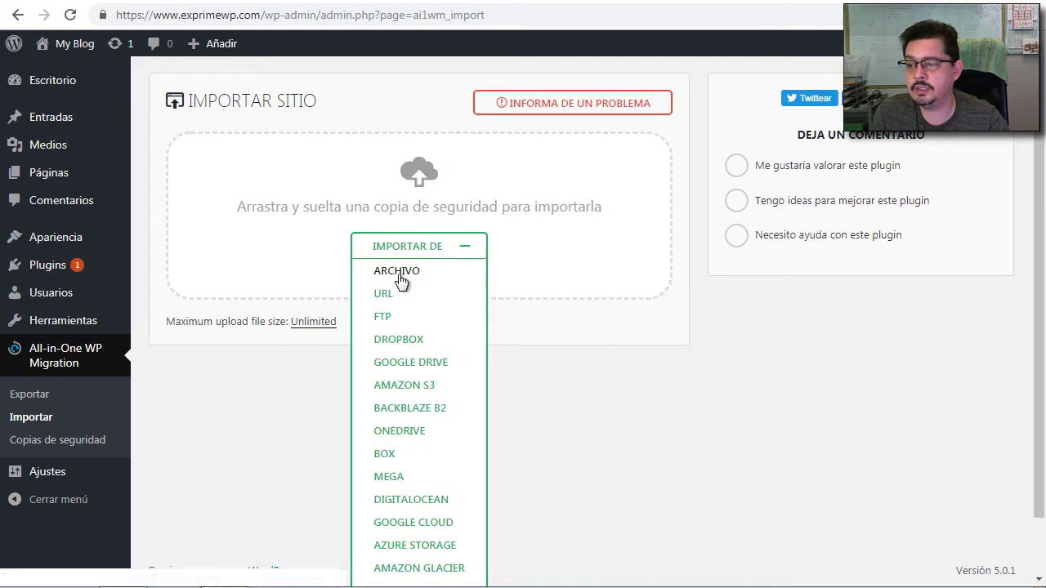
pyautogui.click(401, 276)
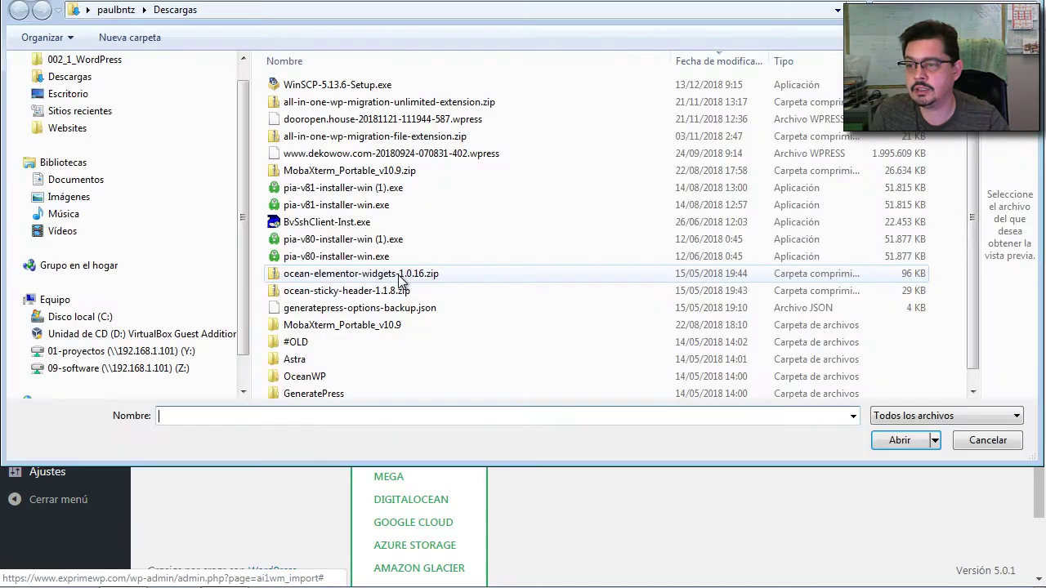
pyautogui.click(376, 154)
pyautogui.click(883, 444)
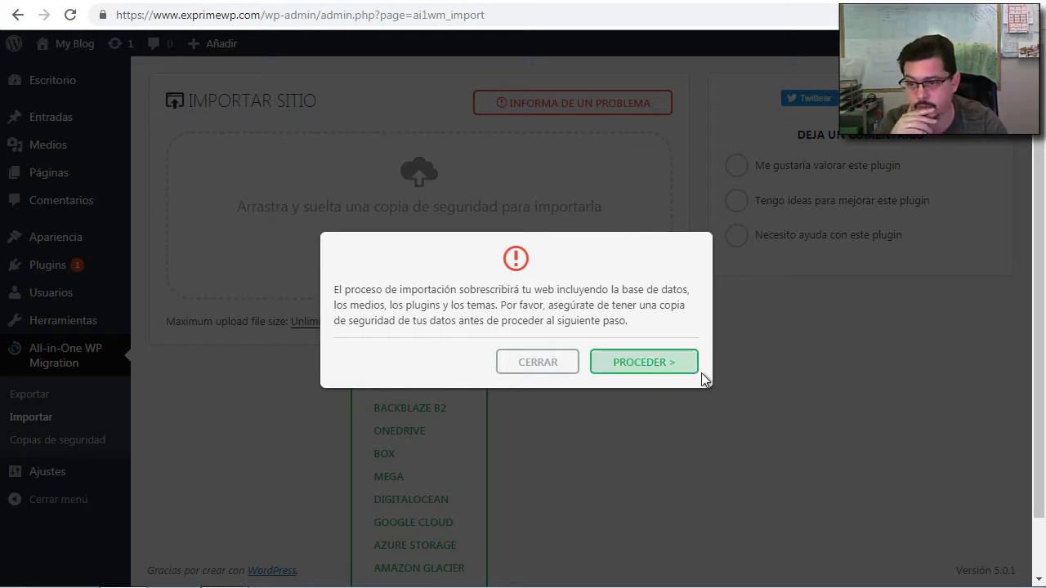
pyautogui.click(641, 367)
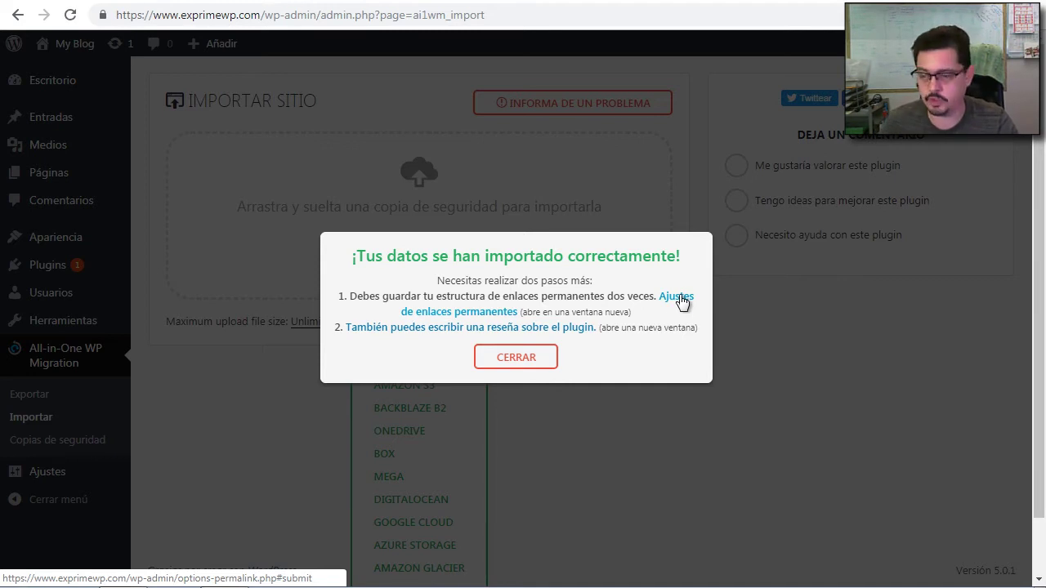
# Open the permalink settings from the import message, update the WordPress database and log in with the admin username and account password.
pyautogui.click(674, 303)
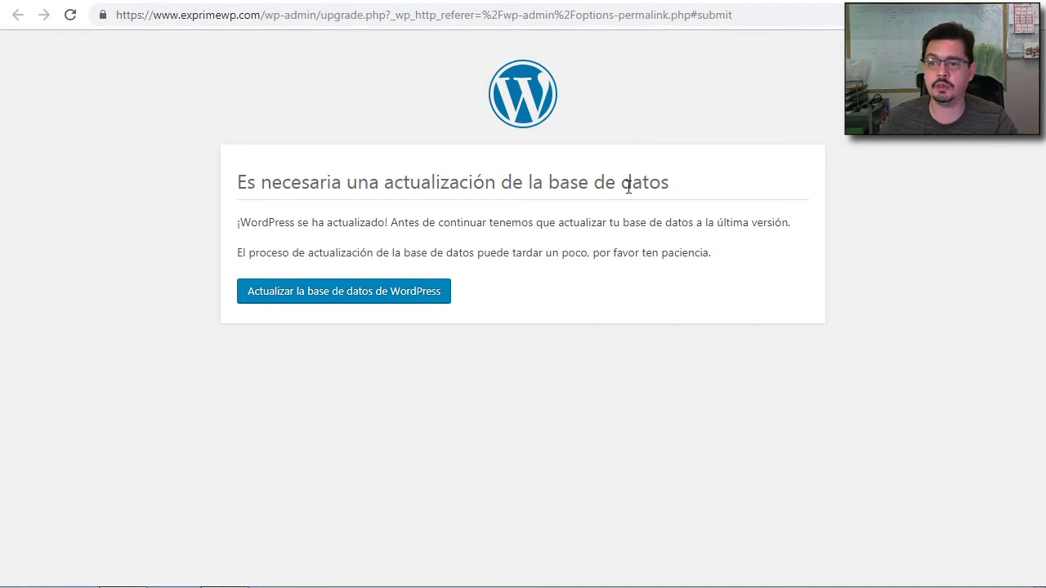
pyautogui.click(372, 294)
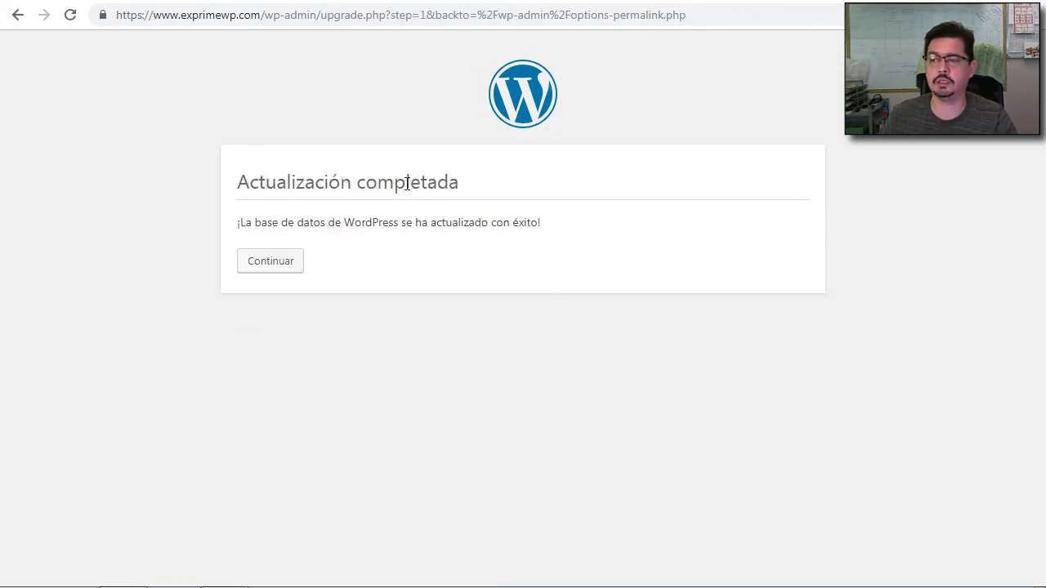
pyautogui.click(270, 271)
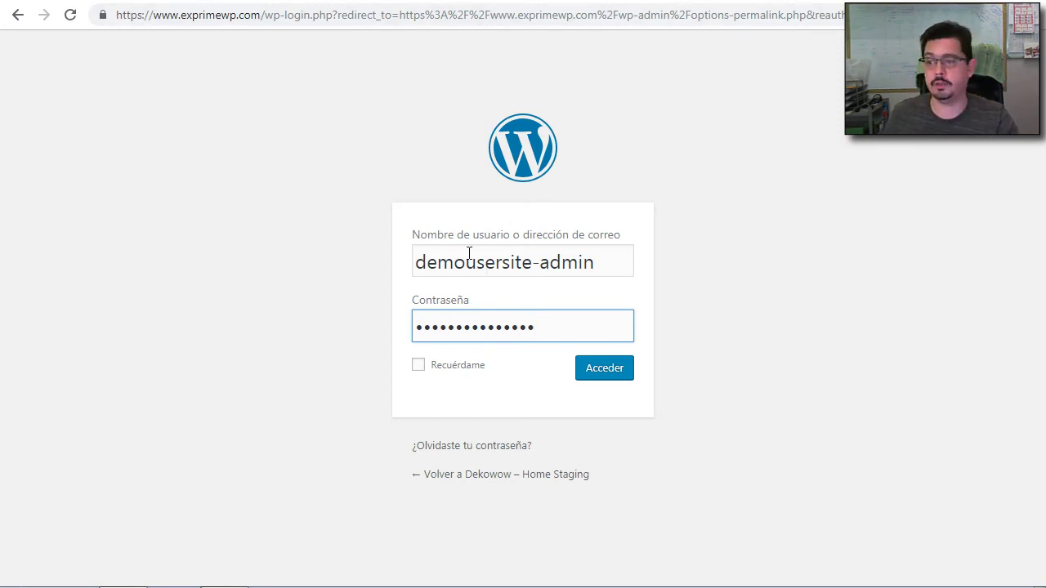
pyautogui.click(614, 377)
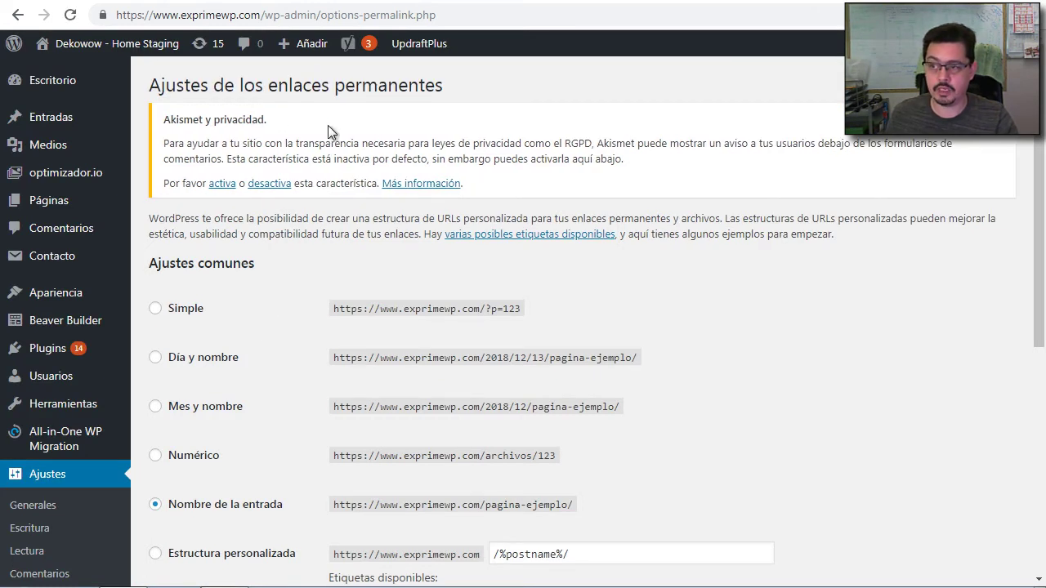
# Save the permalink settings twice with the Nombre de la entrada structure.
pyautogui.scroll(-1, 288, 183)
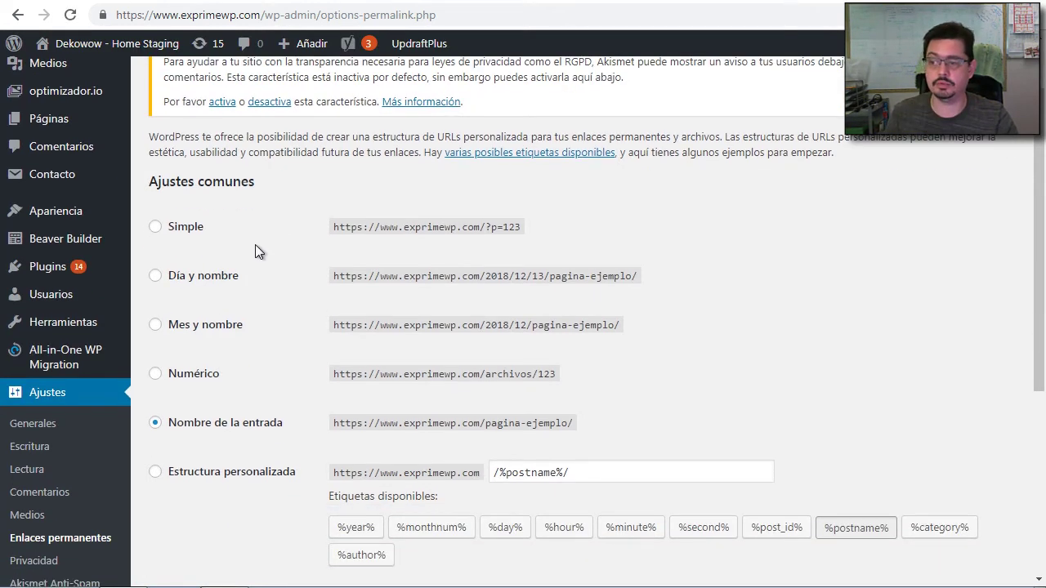
pyautogui.scroll(-1, 255, 244)
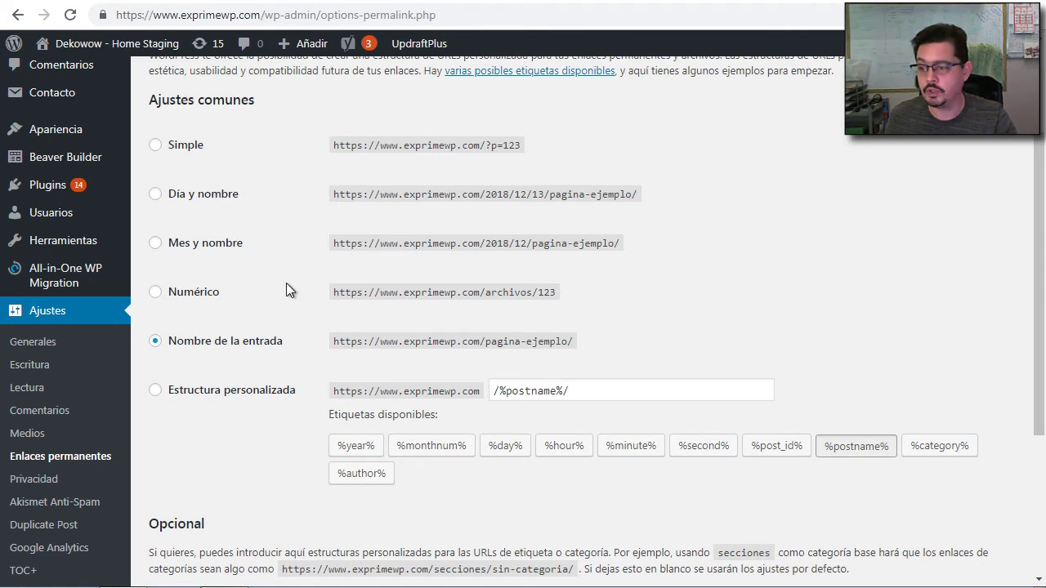
pyautogui.scroll(-3, 286, 282)
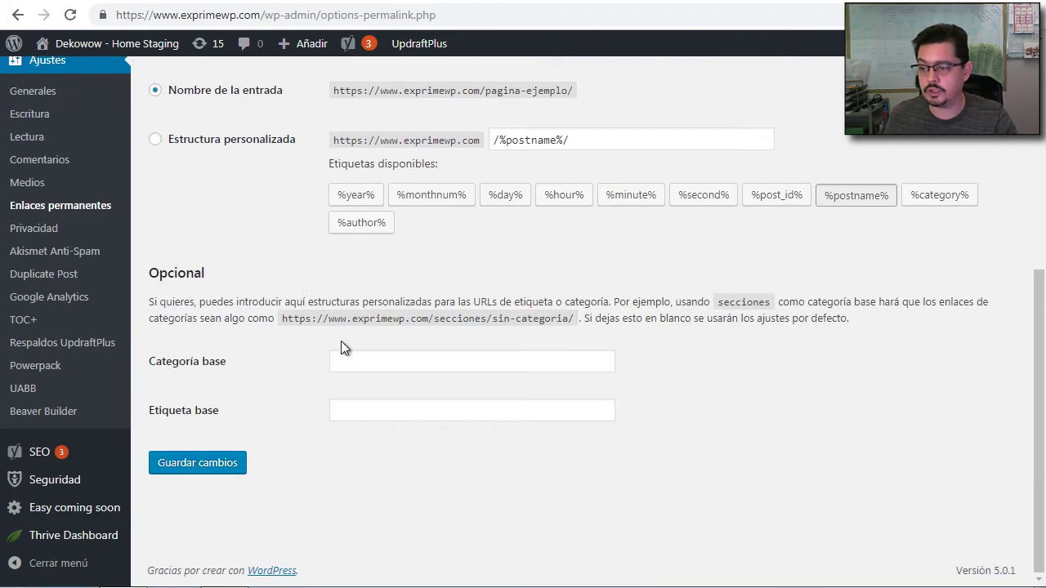
pyautogui.click(209, 464)
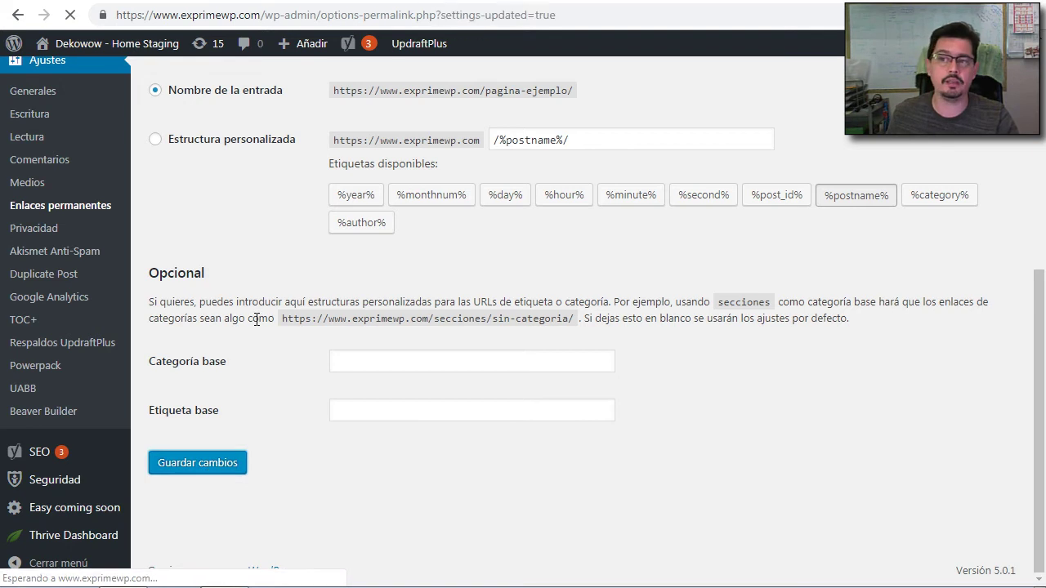
pyautogui.scroll(-5, 255, 315)
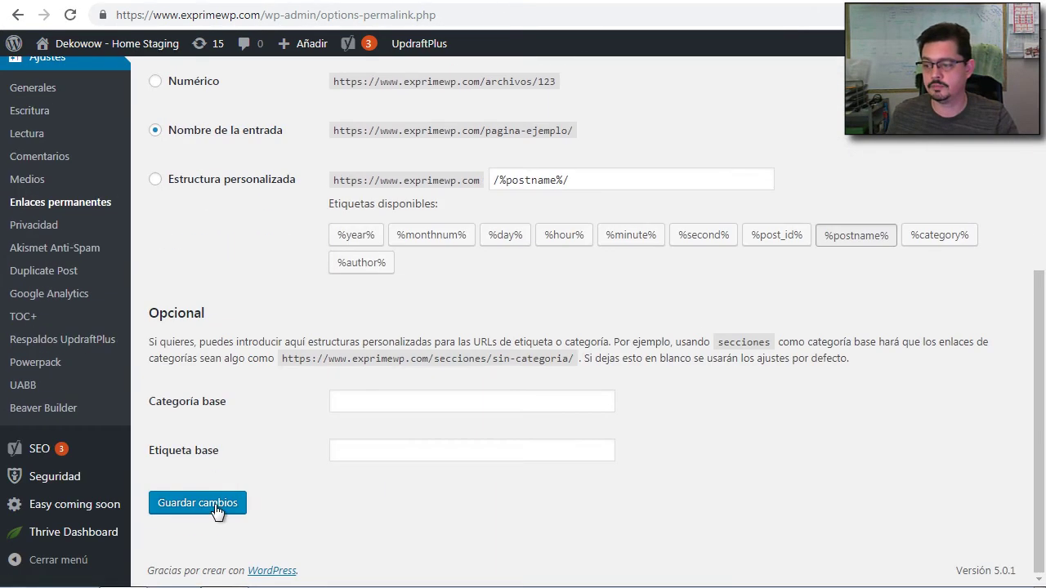
pyautogui.click(205, 508)
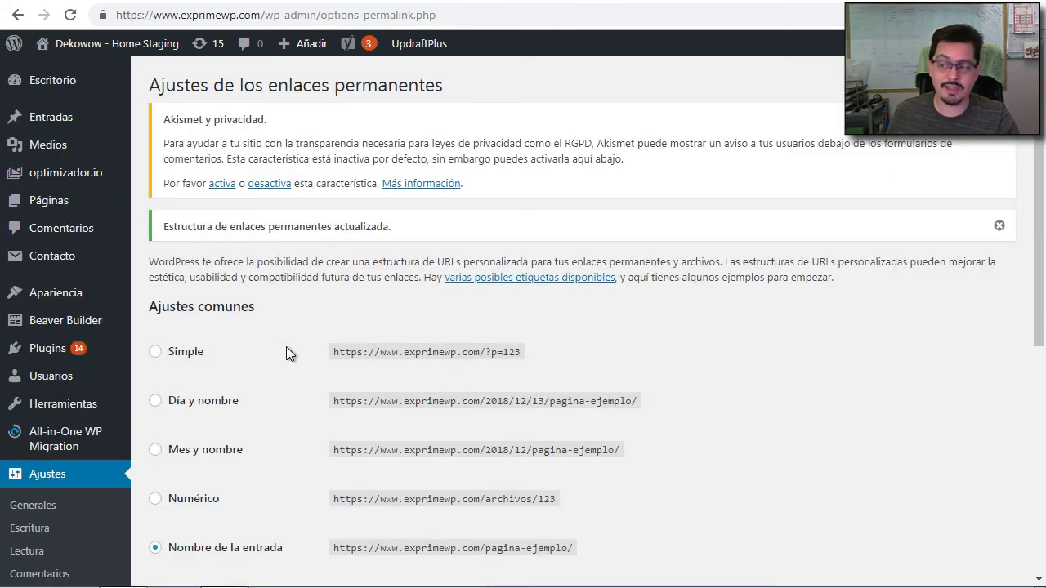
# Visit the imported Dekowow site and look through the sections of its home page.
pyautogui.scroll(-1, 286, 347)
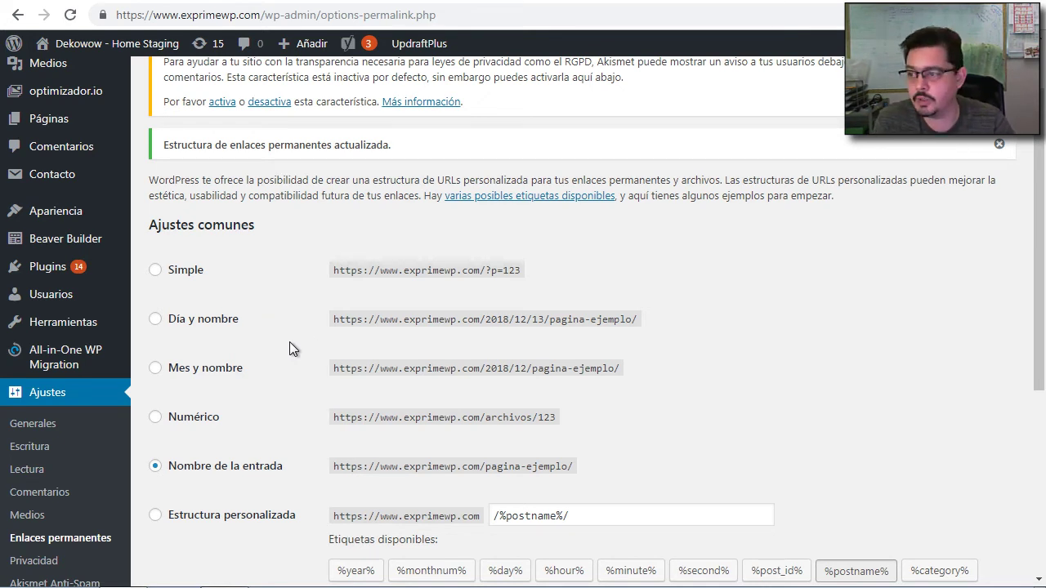
pyautogui.scroll(1, 289, 341)
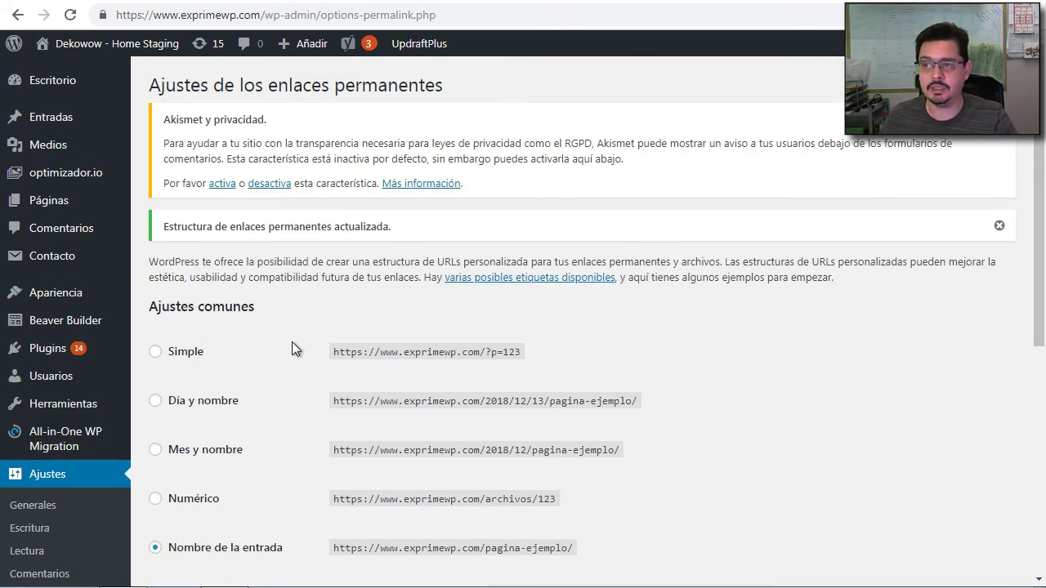
pyautogui.moveTo(70, 49)
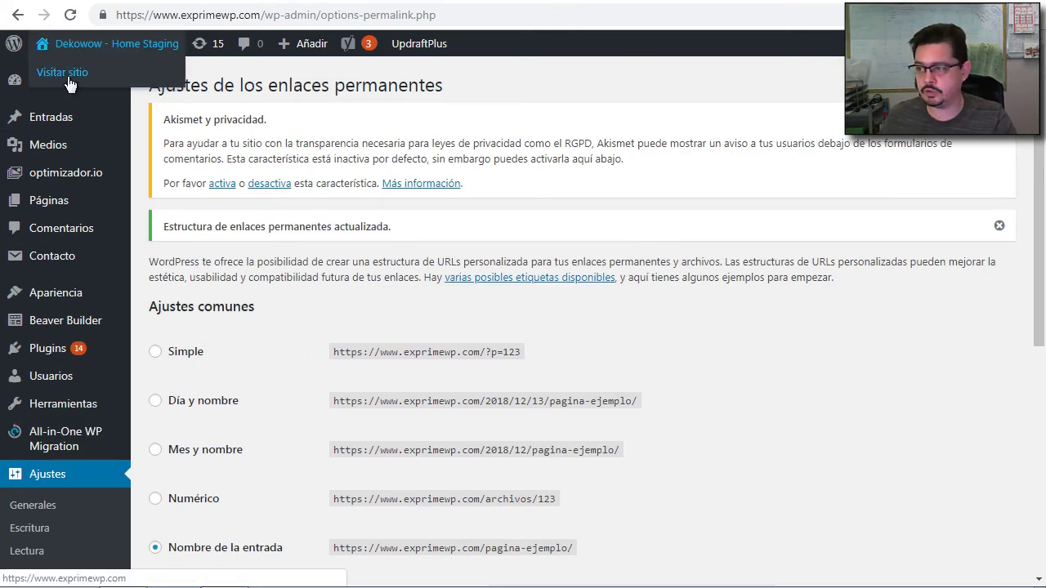
pyautogui.click(71, 83)
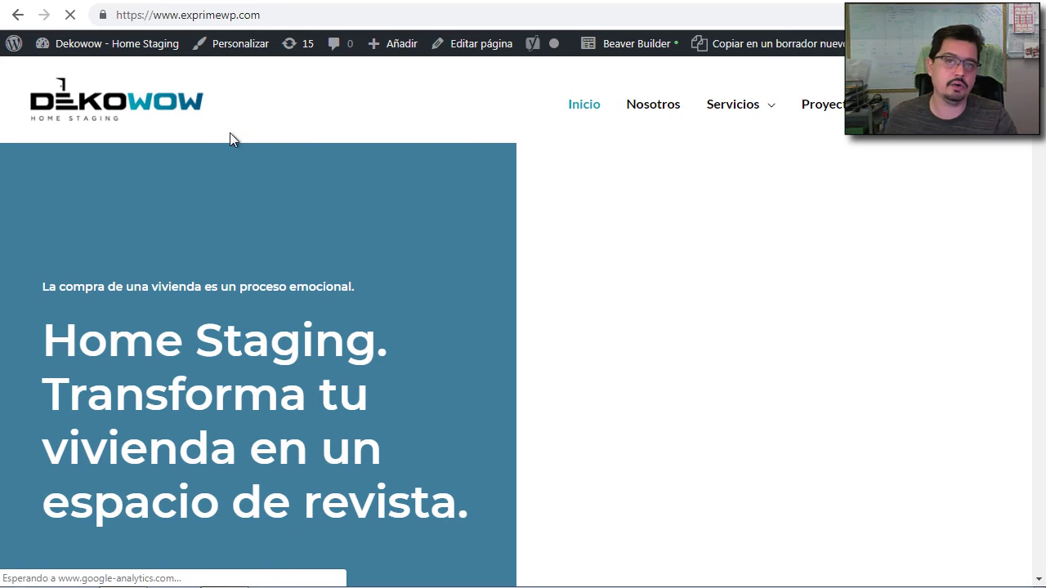
pyautogui.scroll(-2, 231, 132)
pyautogui.scroll(-3, 342, 145)
pyautogui.scroll(-20, 538, 260)
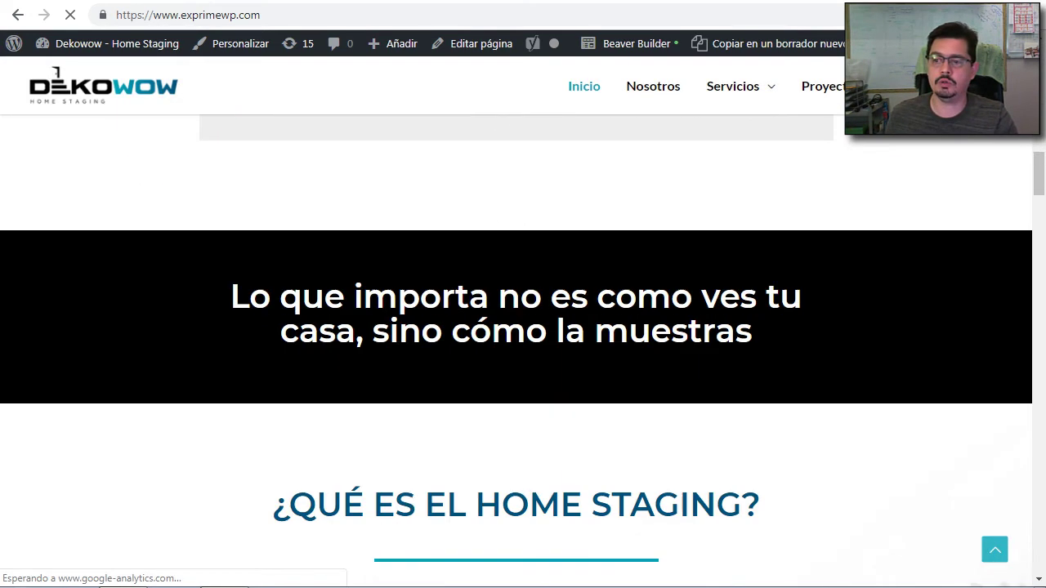
pyautogui.scroll(-4, 540, 258)
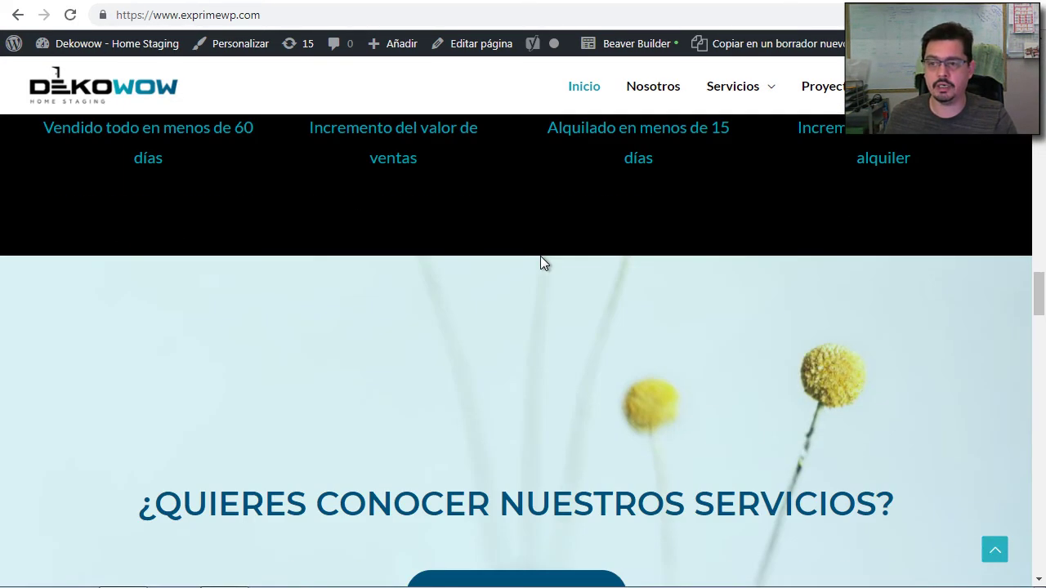
pyautogui.scroll(-4, 540, 258)
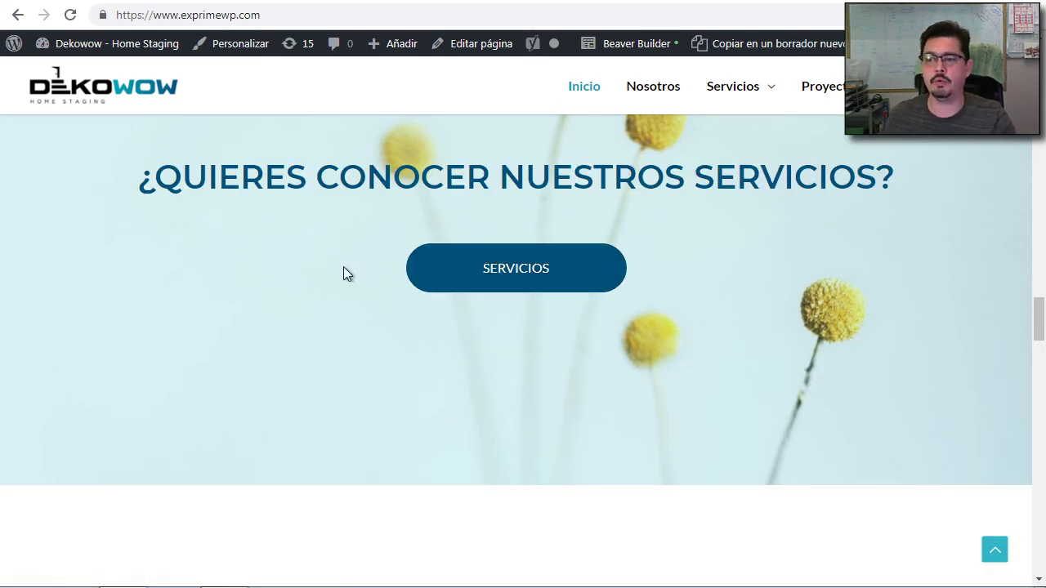
pyautogui.scroll(-2, 327, 283)
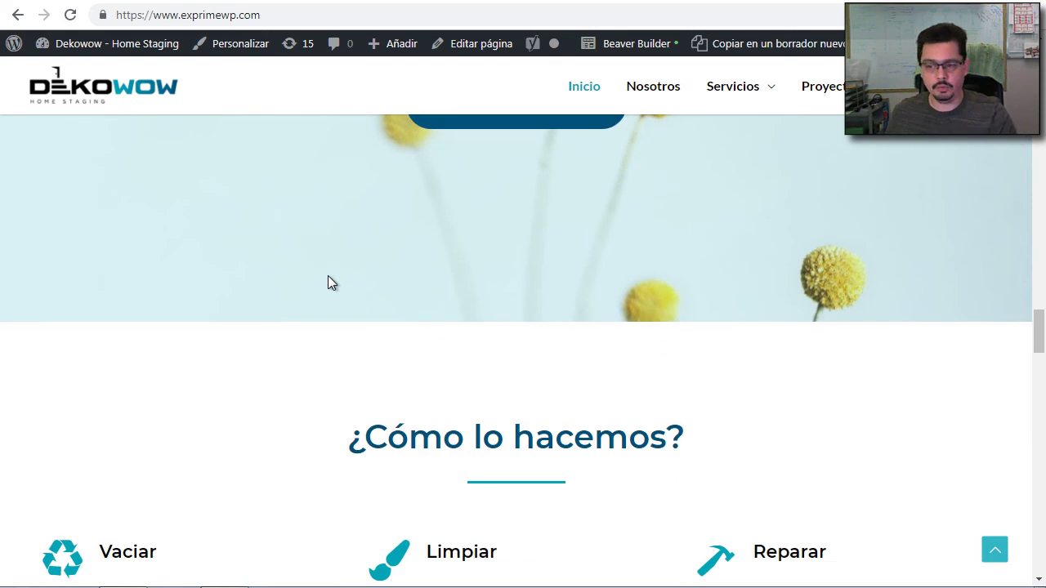